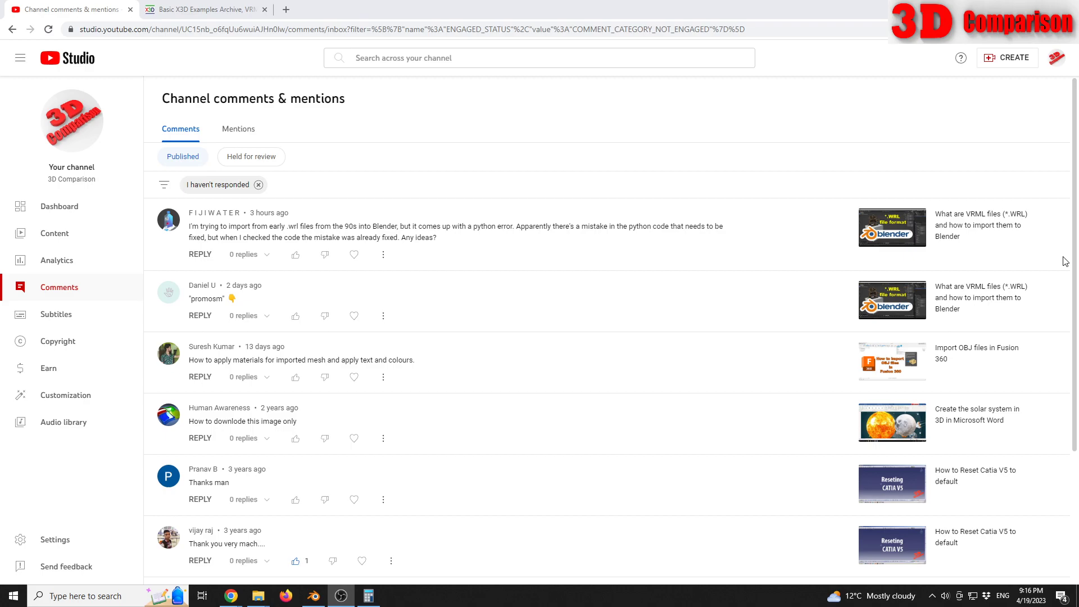
Open the Chopper Rotor example in the X3D archive and orbit its preview.
{"action": "left_click", "coordinate": [172, 10]}
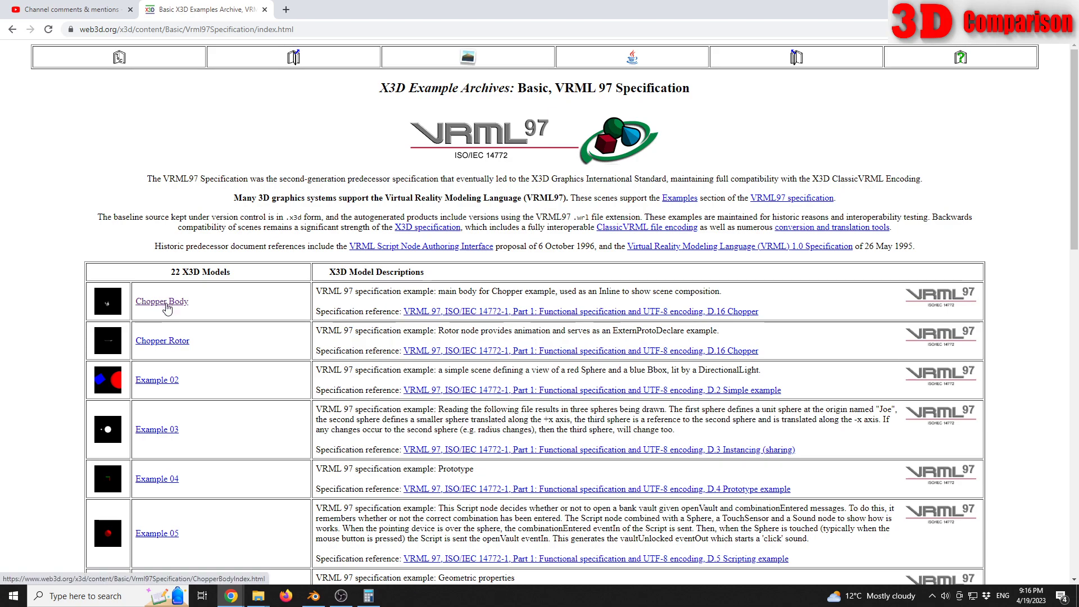
{"action": "left_click", "coordinate": [175, 346]}
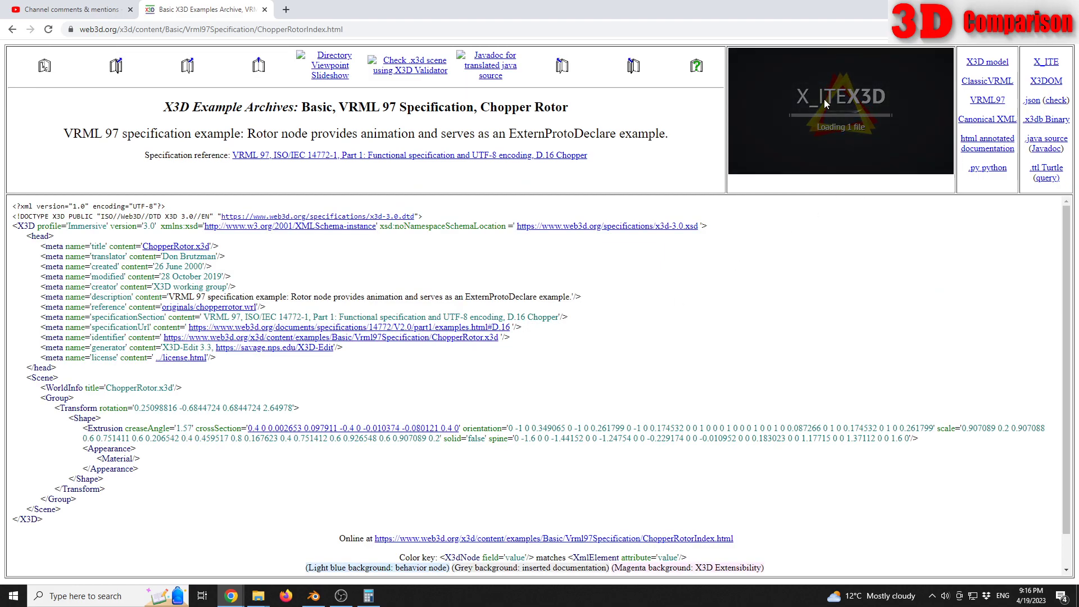
{"action": "left_click_drag", "start_coordinate": [866, 110], "coordinate": [792, 131]}
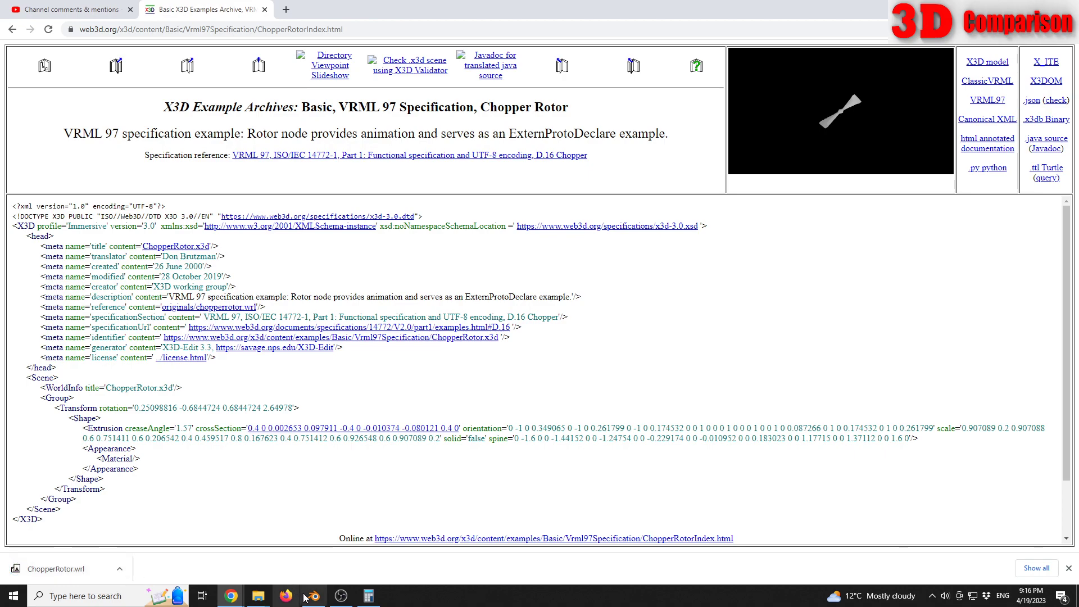
{"action": "mouse_move", "coordinate": [313, 595]}
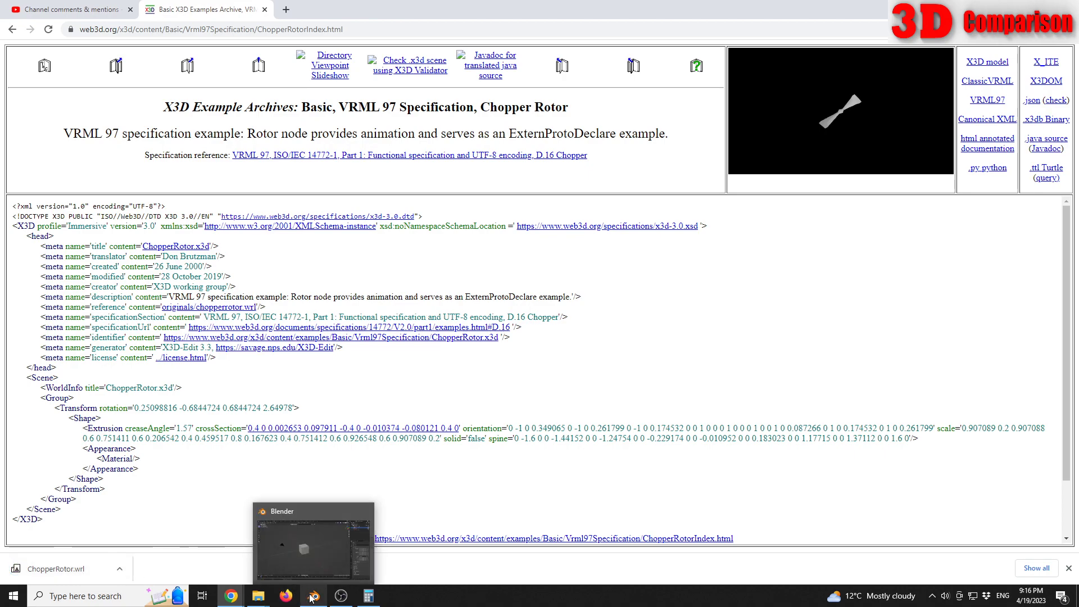
Import ChopperRotor.wrl from Downloads into Blender with the X3D/VRML importer.
{"action": "left_click", "coordinate": [313, 596]}
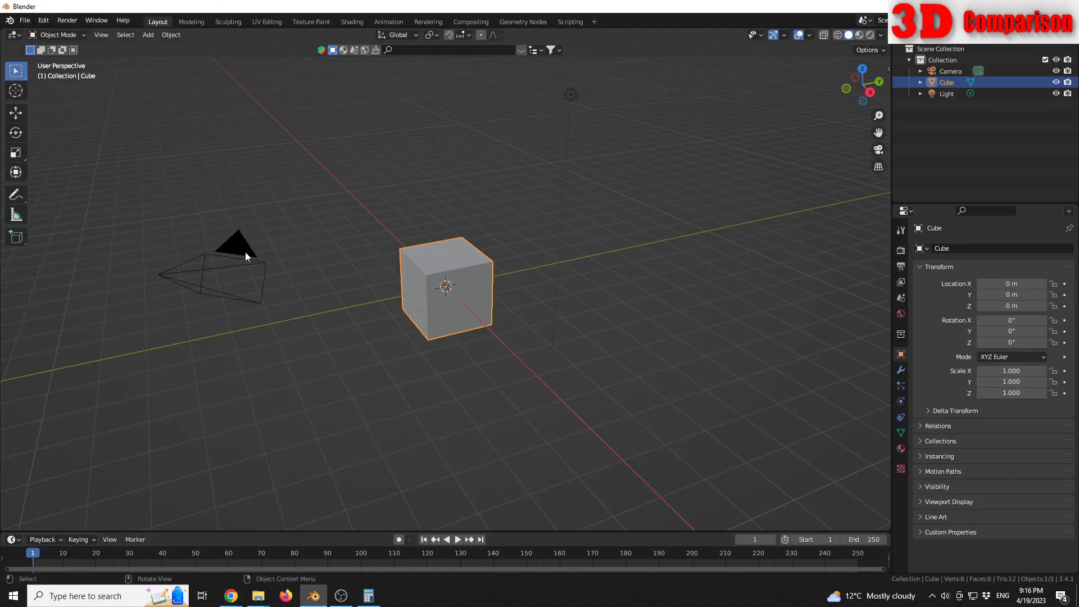
{"action": "left_click", "coordinate": [24, 19]}
{"action": "mouse_move", "coordinate": [44, 172]}
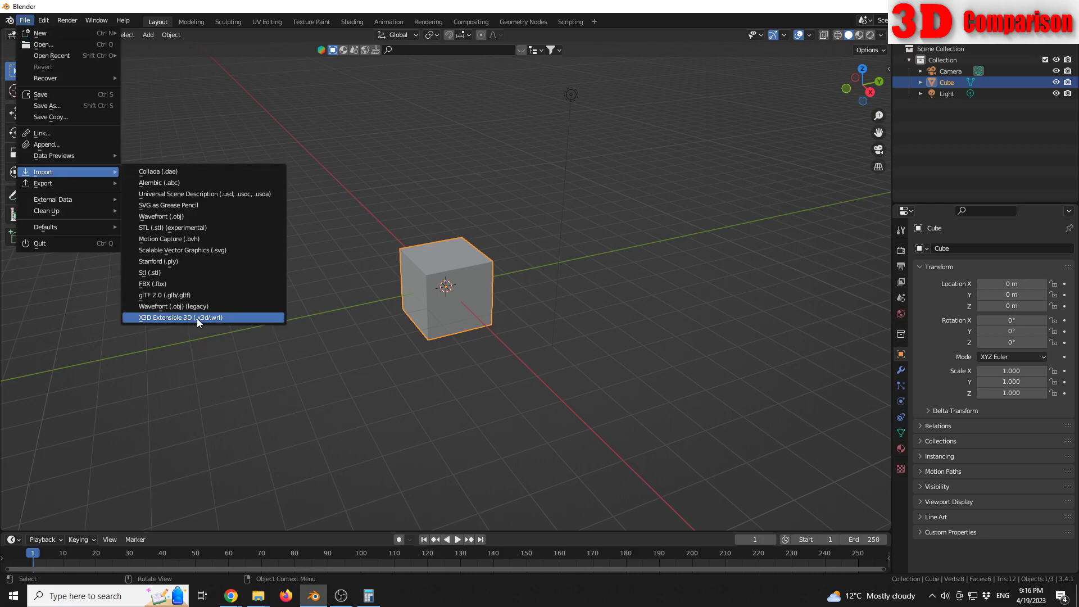
{"action": "left_click", "coordinate": [197, 318]}
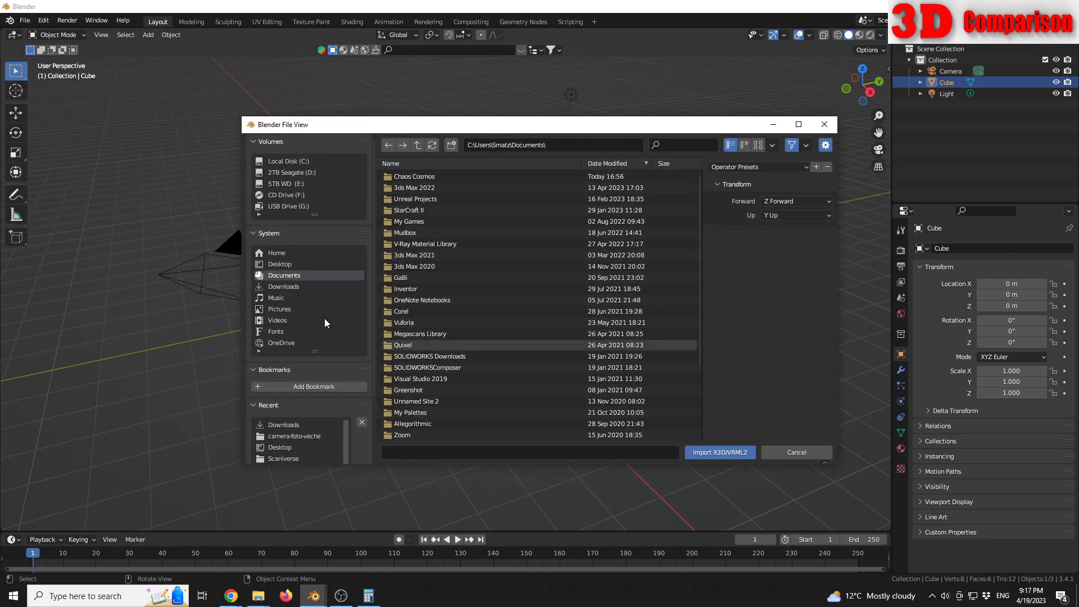
{"action": "left_click", "coordinate": [287, 285]}
{"action": "scroll", "coordinate": [426, 358], "scroll_direction": "down", "scroll_amount": 10}
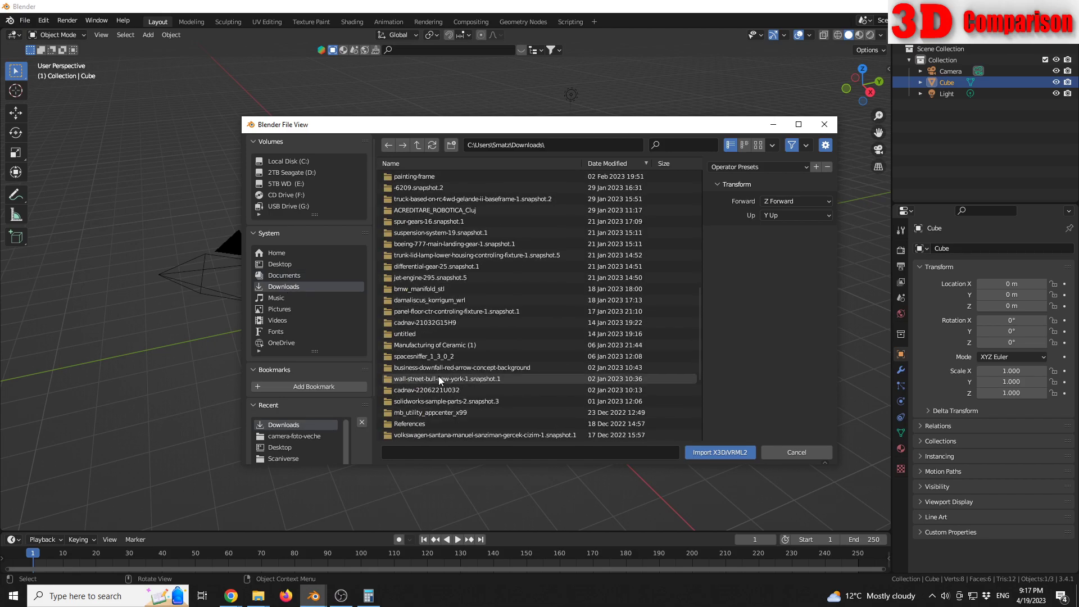
{"action": "scroll", "coordinate": [438, 380], "scroll_direction": "down", "scroll_amount": 5}
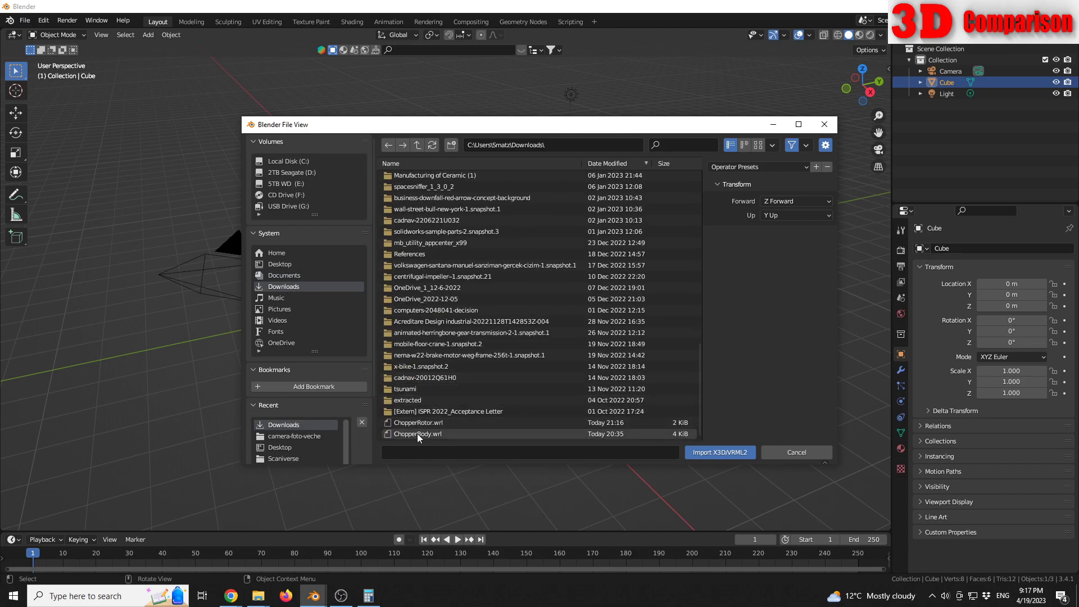
{"action": "left_click", "coordinate": [429, 423]}
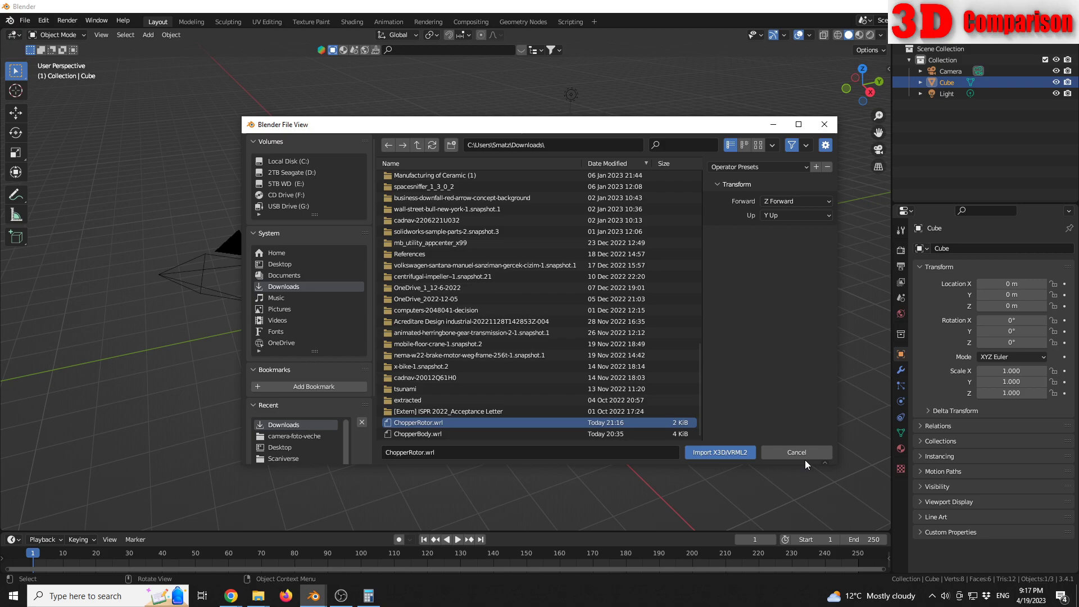
{"action": "left_click", "coordinate": [718, 454]}
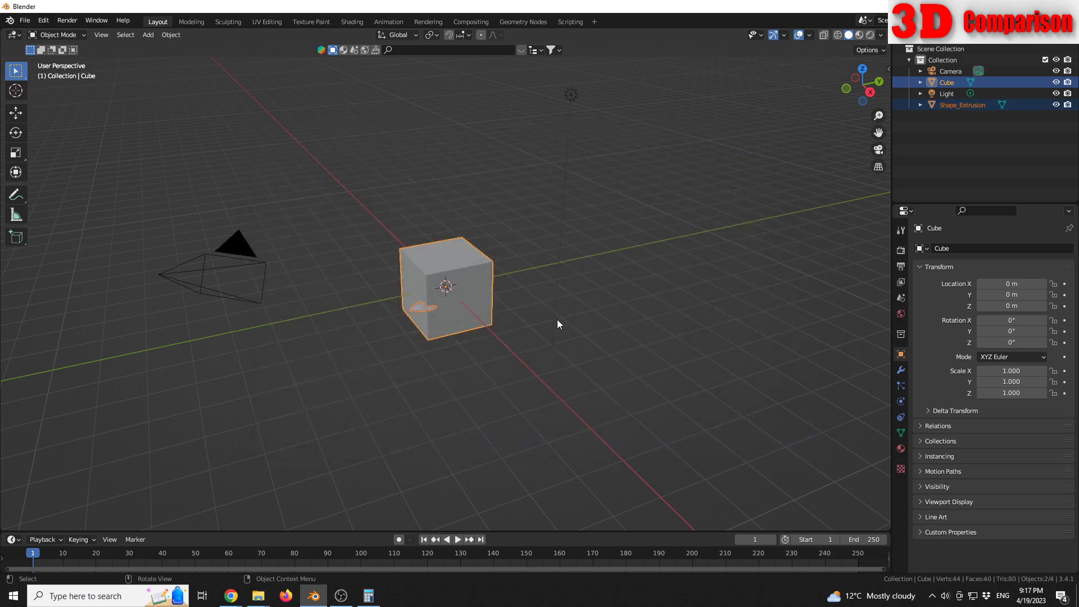
Delete the default Cube and orbit around the imported rotor.
{"action": "left_click", "coordinate": [685, 265]}
{"action": "left_click", "coordinate": [950, 82]}
{"action": "key", "text": "Delete"}
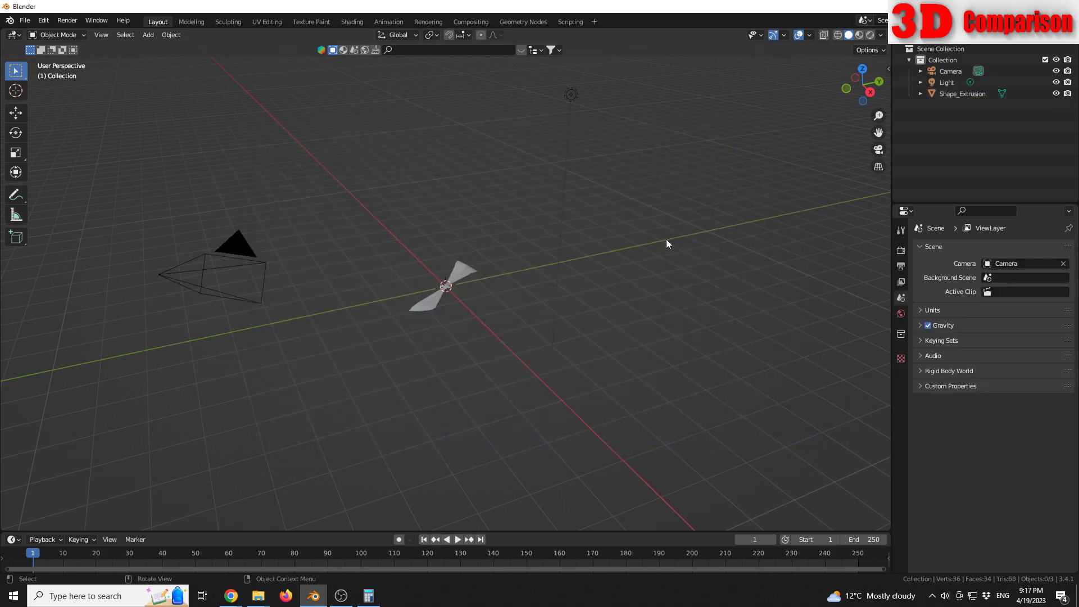
{"action": "scroll", "coordinate": [463, 298], "scroll_direction": "up", "scroll_amount": 5}
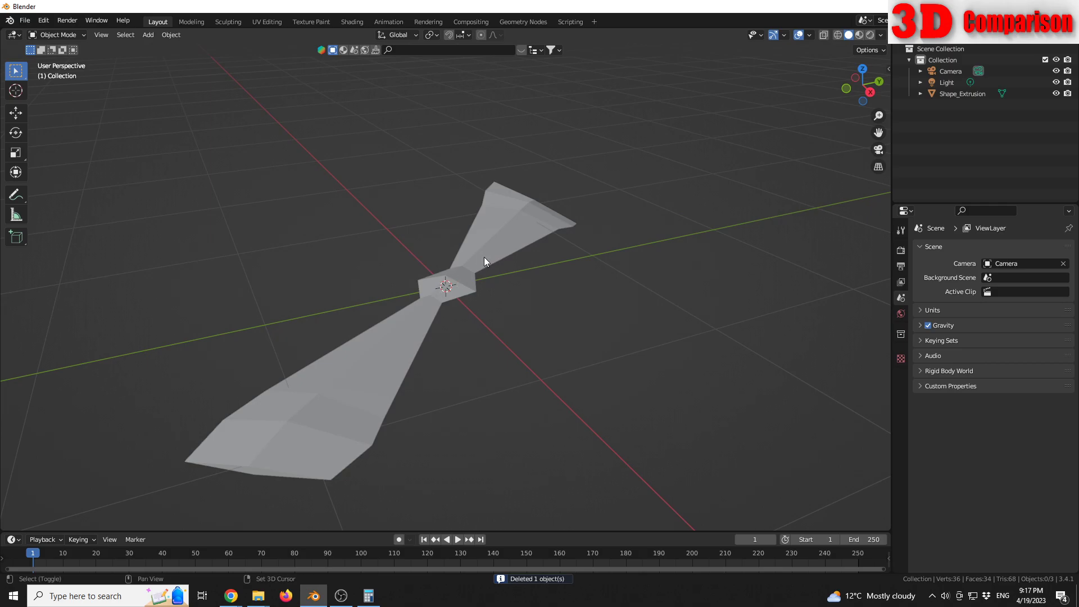
{"action": "scroll", "coordinate": [484, 258], "scroll_direction": "up", "scroll_amount": 2}
{"action": "mouse_move", "coordinate": [455, 284]}
{"action": "middle_mouse_down"}
{"action": "mouse_move", "coordinate": [535, 310]}
{"action": "mouse_move", "coordinate": [455, 371]}
{"action": "middle_mouse_up"}
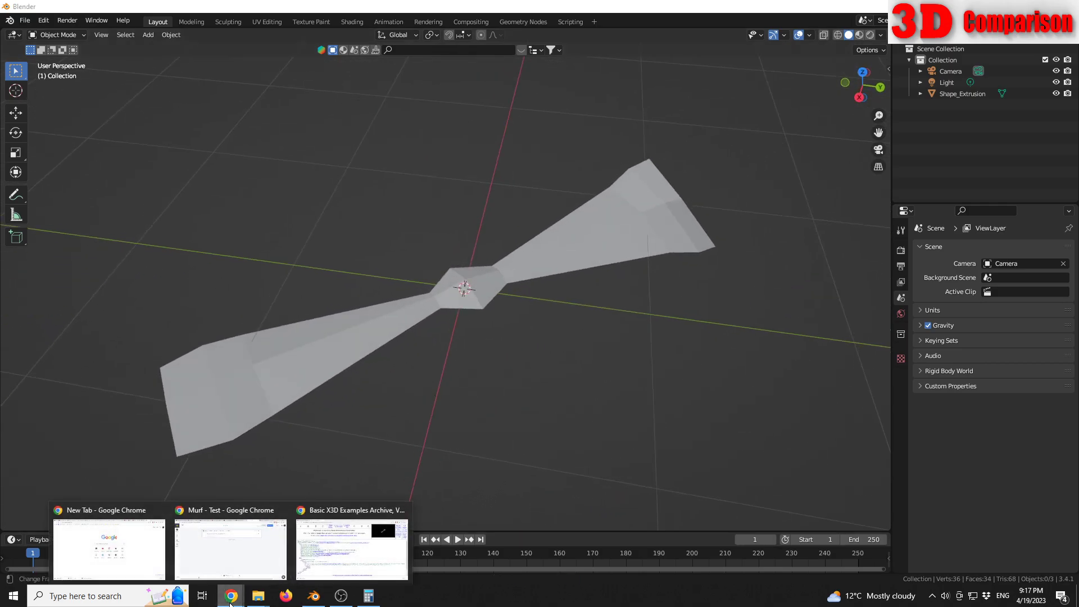
Return to the VRML 97 examples index in the browser and open Example 17.
{"action": "left_click", "coordinate": [352, 548]}
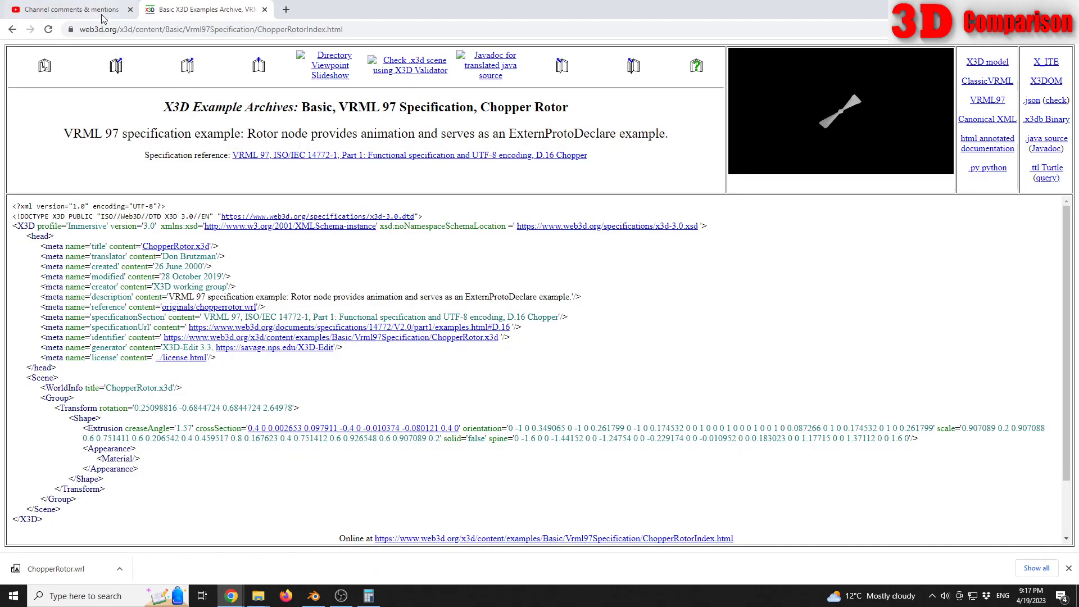
{"action": "key", "text": "ctrl+Tab"}
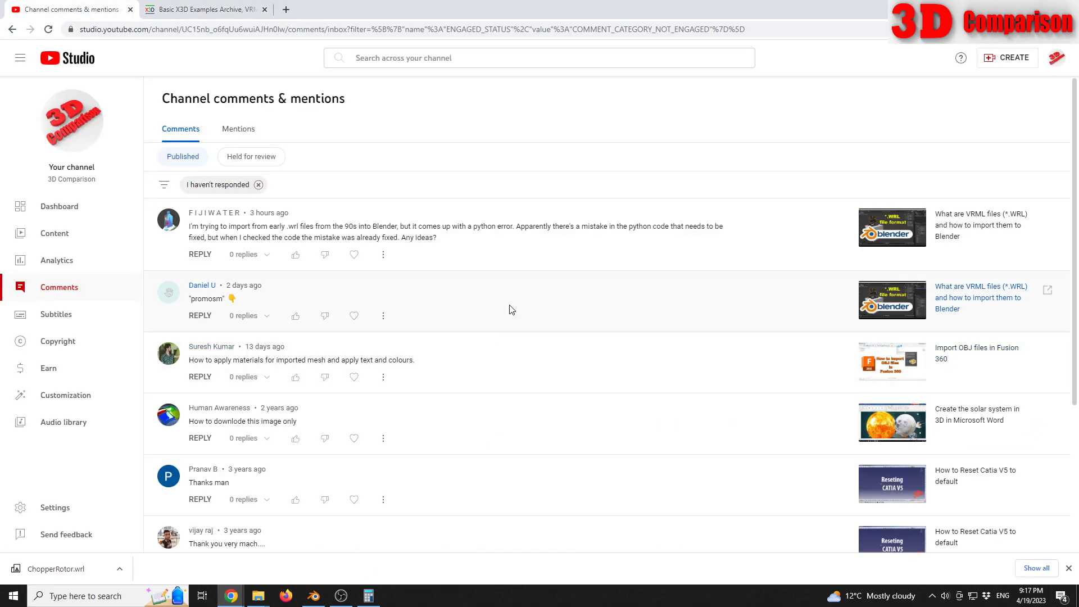
{"action": "mouse_move", "coordinate": [394, 261]}
{"action": "left_click", "coordinate": [169, 10]}
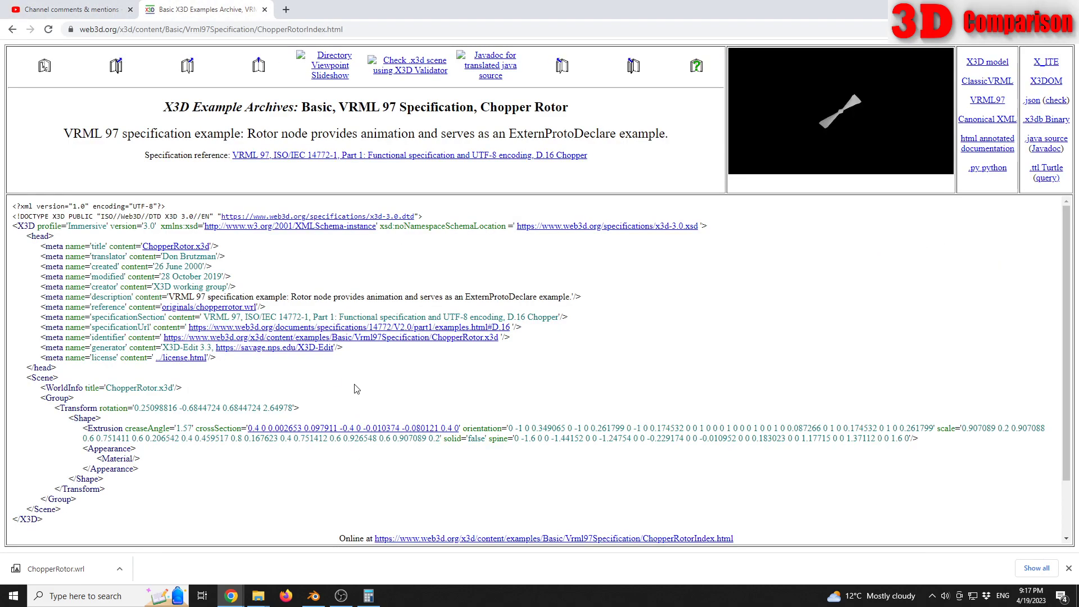
{"action": "left_click", "coordinate": [12, 29]}
{"action": "scroll", "coordinate": [273, 365], "scroll_direction": "down", "scroll_amount": 3}
{"action": "scroll", "coordinate": [272, 365], "scroll_direction": "down", "scroll_amount": 2}
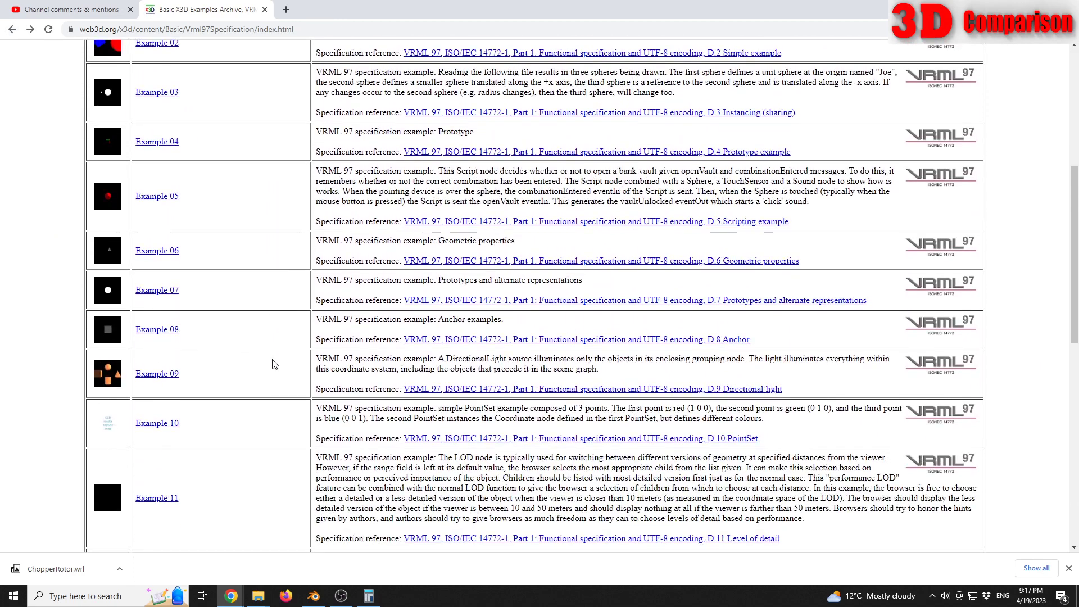
{"action": "scroll", "coordinate": [245, 384], "scroll_direction": "down", "scroll_amount": 2}
{"action": "scroll", "coordinate": [243, 388], "scroll_direction": "down", "scroll_amount": 2}
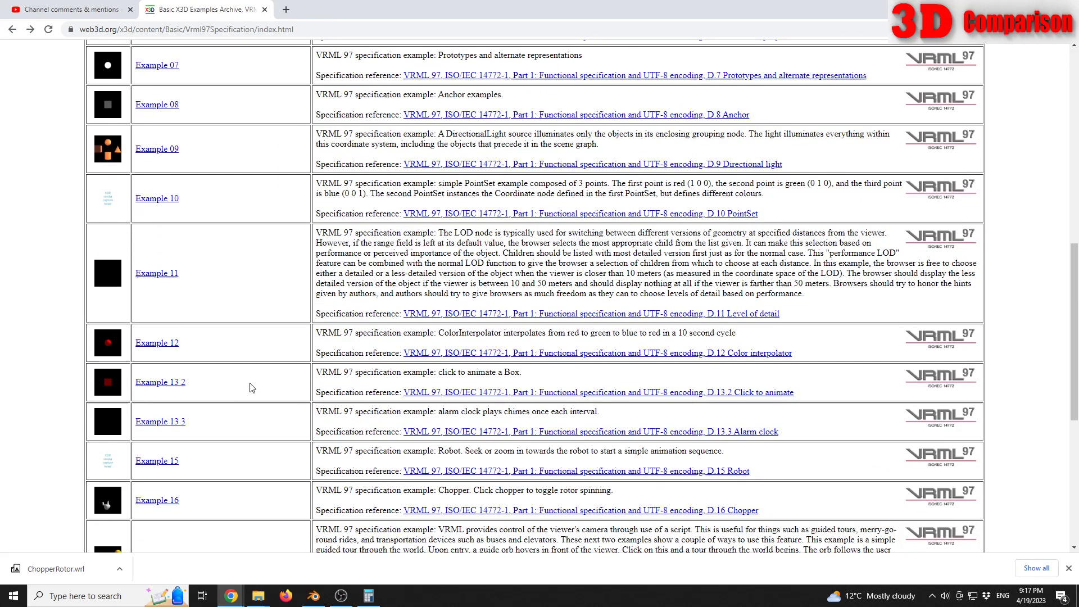
{"action": "scroll", "coordinate": [246, 388], "scroll_direction": "down", "scroll_amount": 1}
{"action": "scroll", "coordinate": [246, 388], "scroll_direction": "down", "scroll_amount": 2}
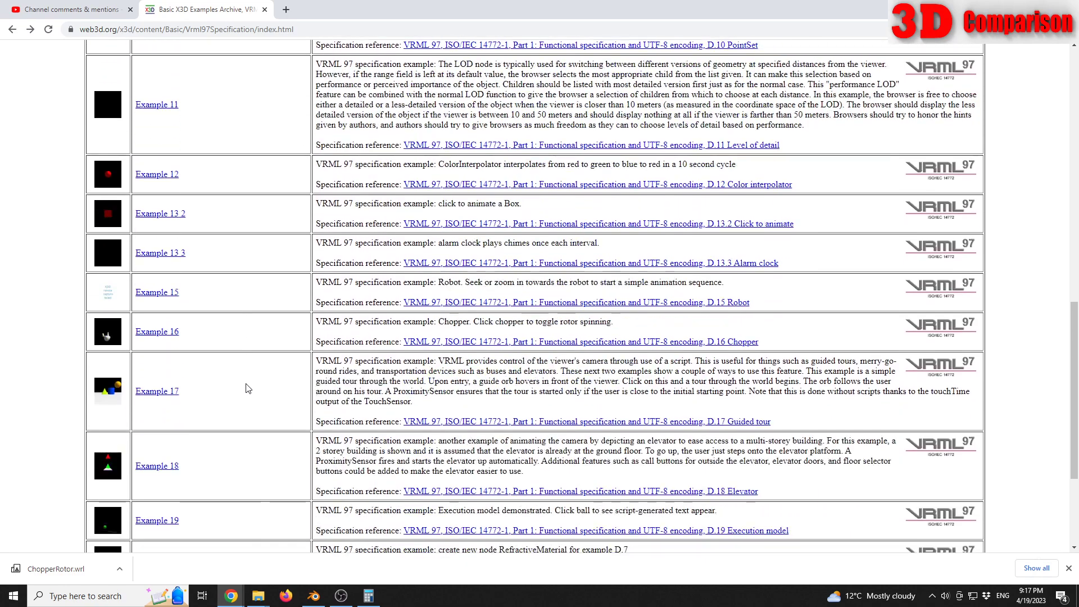
{"action": "left_click", "coordinate": [167, 396]}
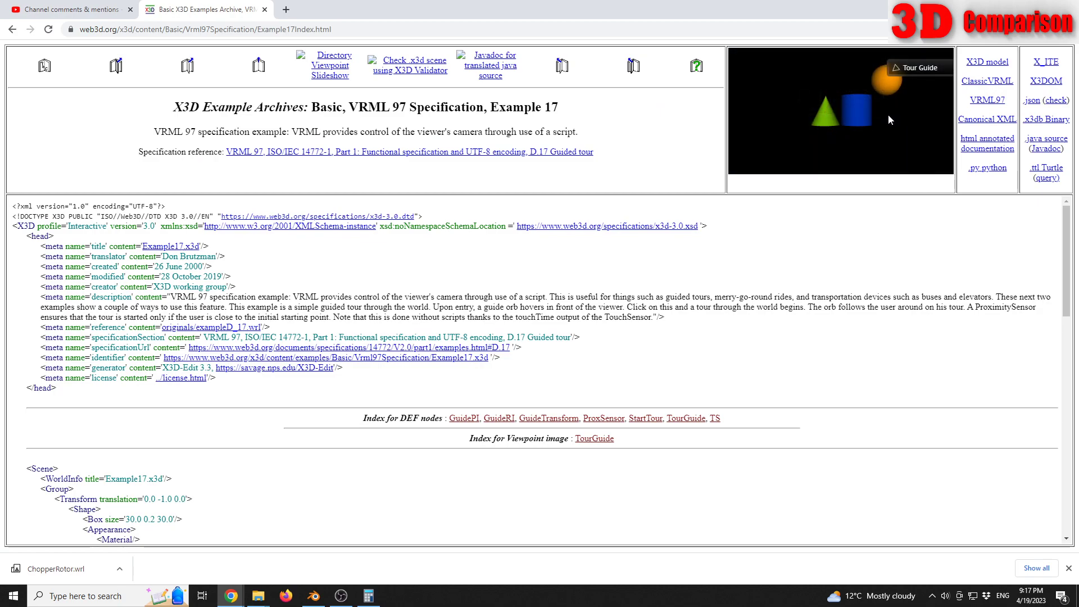
Orbit the Example 17 preview, download Example17.wrl, and check the downloaded file.
{"action": "mouse_move", "coordinate": [876, 109]}
{"action": "left_mouse_down"}
{"action": "mouse_move", "coordinate": [818, 135]}
{"action": "mouse_move", "coordinate": [806, 126]}
{"action": "left_mouse_up"}
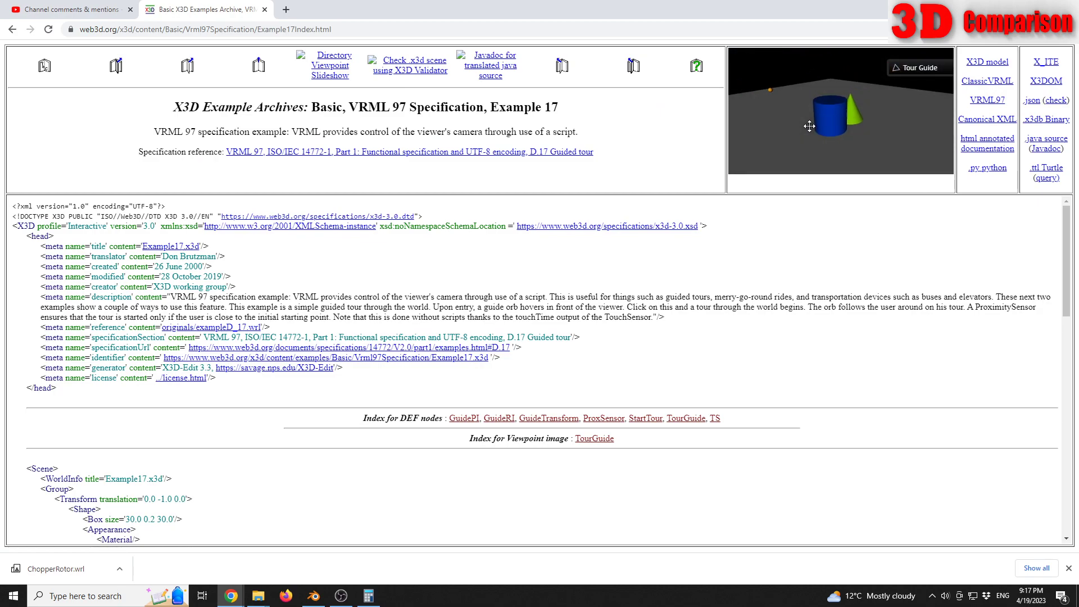
{"action": "left_click", "coordinate": [986, 100]}
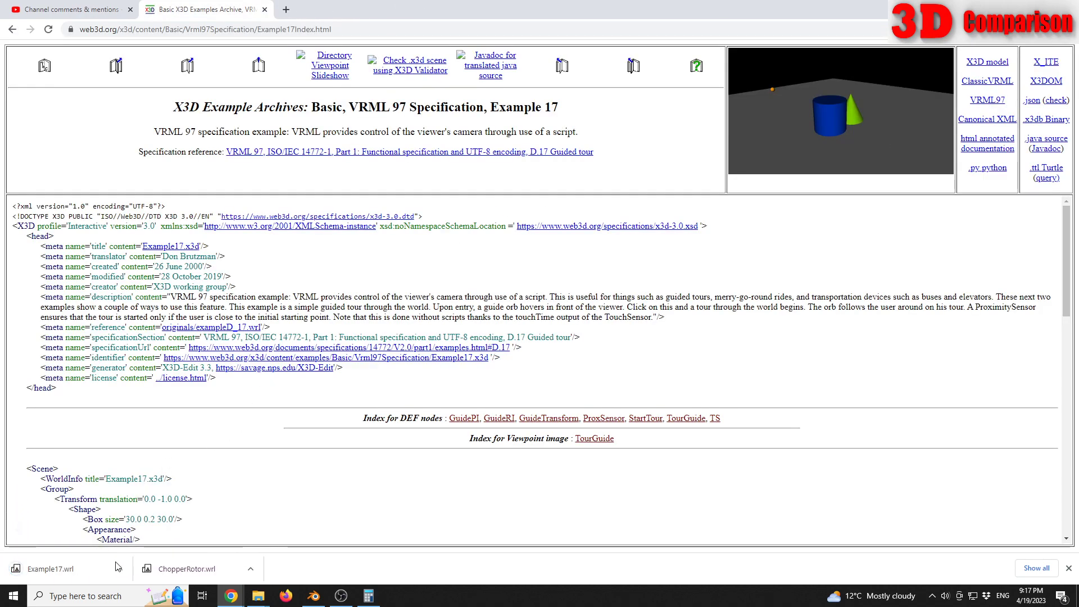
{"action": "left_click", "coordinate": [116, 566]}
{"action": "left_click", "coordinate": [164, 533]}
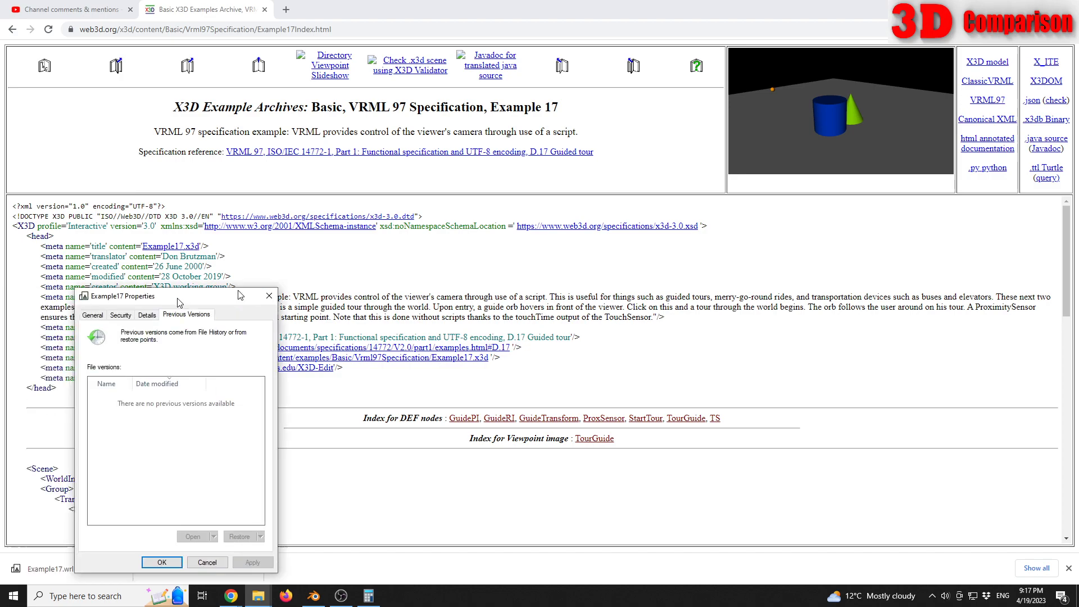
{"action": "left_click_drag", "start_coordinate": [164, 296], "coordinate": [385, 274]}
{"action": "left_click", "coordinate": [480, 274]}
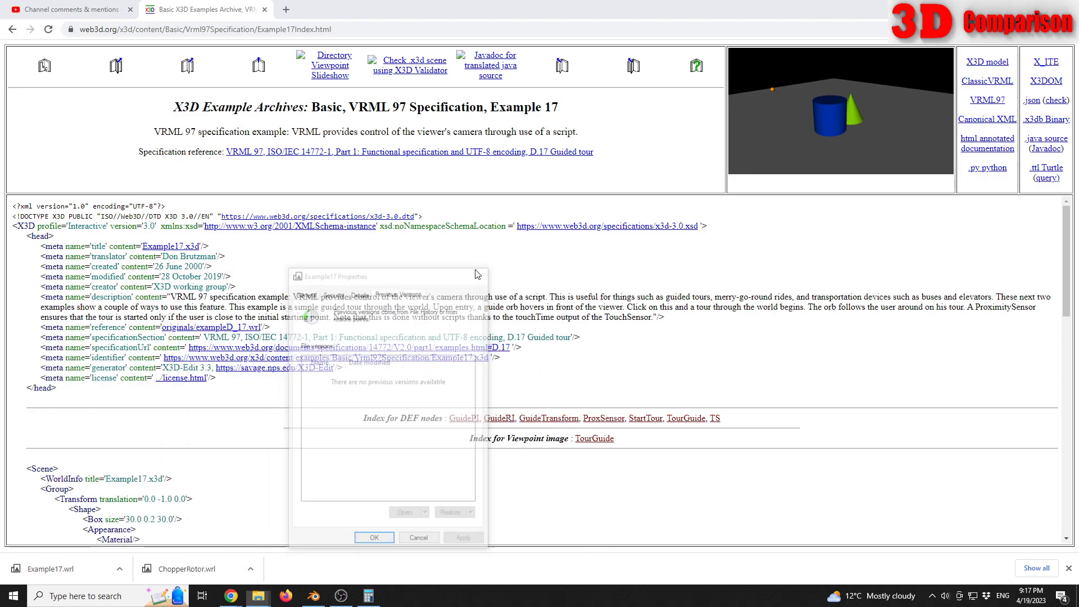
Import Example17.wrl into Blender with the X3D/VRML importer.
{"action": "left_click", "coordinate": [312, 595]}
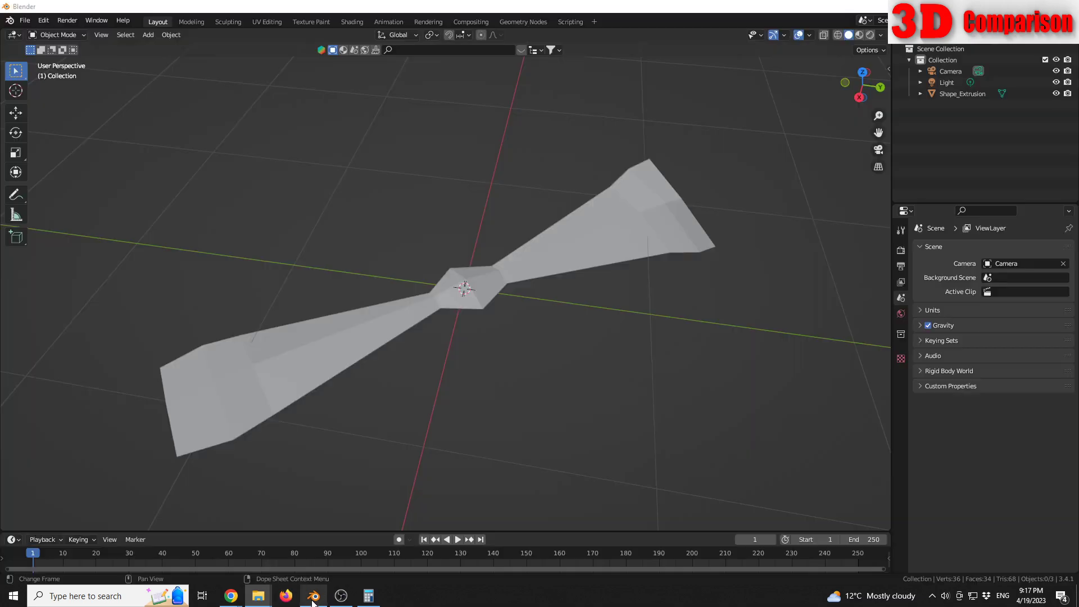
{"action": "left_click", "coordinate": [24, 20]}
{"action": "mouse_move", "coordinate": [43, 172]}
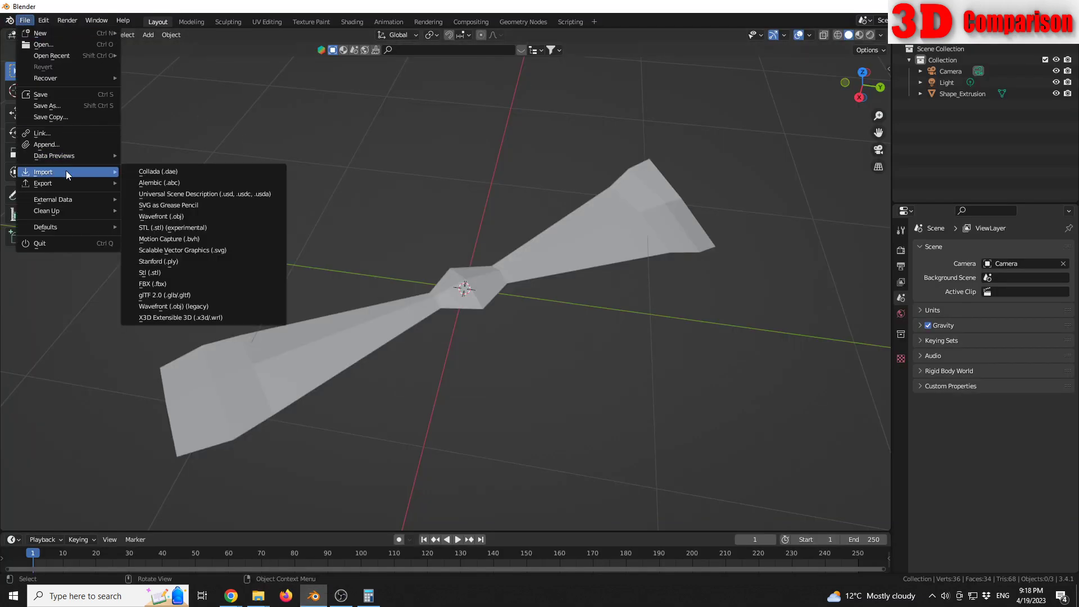
{"action": "left_click", "coordinate": [217, 319]}
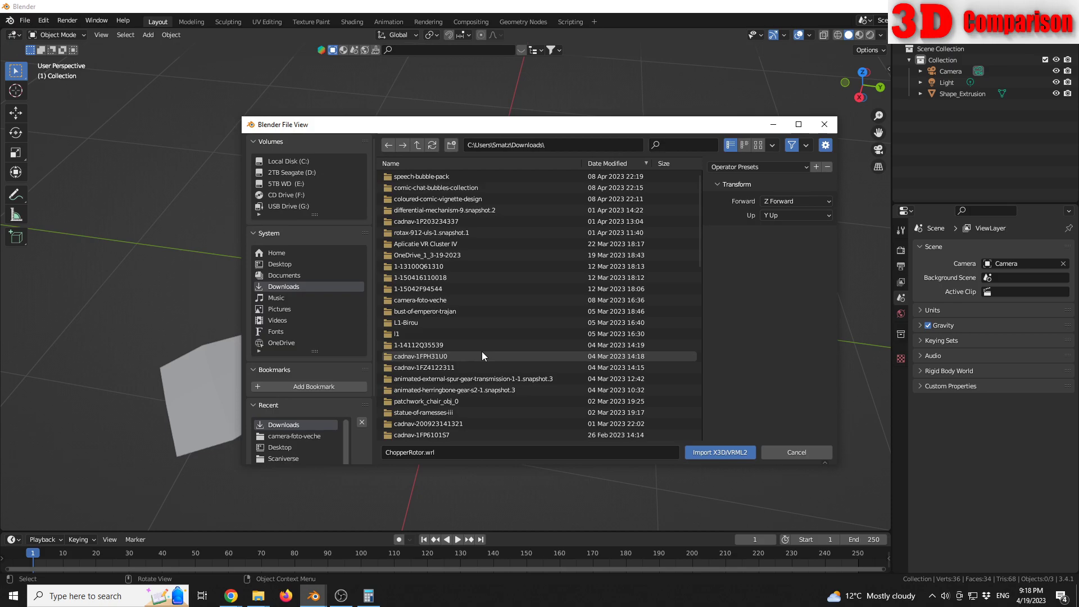
{"action": "scroll", "coordinate": [463, 355], "scroll_direction": "down", "scroll_amount": 5}
{"action": "scroll", "coordinate": [463, 355], "scroll_direction": "down", "scroll_amount": 5}
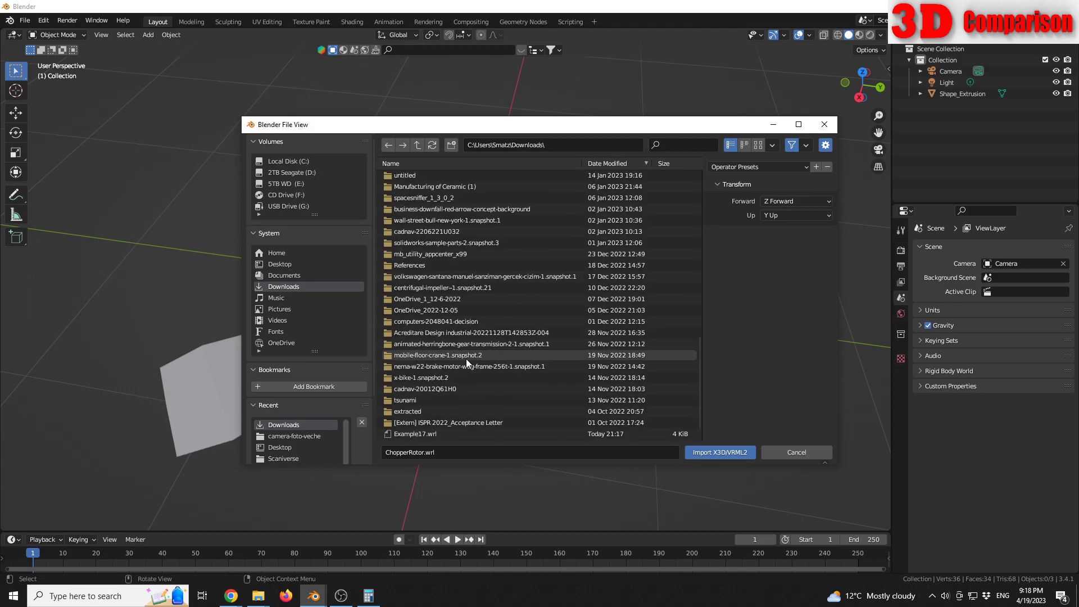
{"action": "scroll", "coordinate": [465, 359], "scroll_direction": "down", "scroll_amount": 3}
{"action": "left_click", "coordinate": [461, 411]}
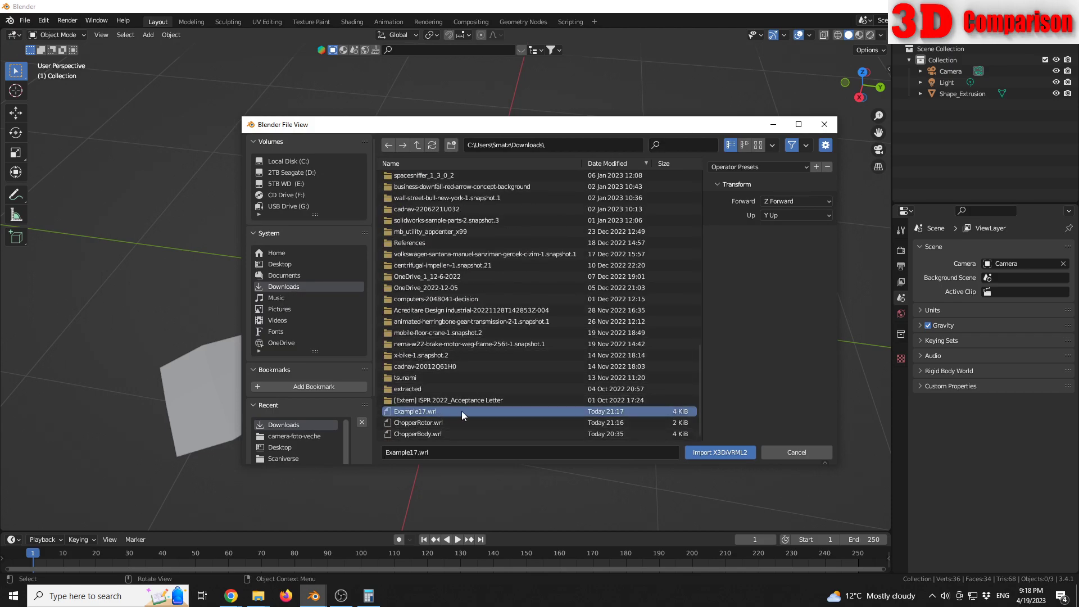
{"action": "left_click", "coordinate": [701, 448]}
{"action": "scroll", "coordinate": [594, 350], "scroll_direction": "down", "scroll_amount": 5}
{"action": "scroll", "coordinate": [594, 350], "scroll_direction": "down", "scroll_amount": 5}
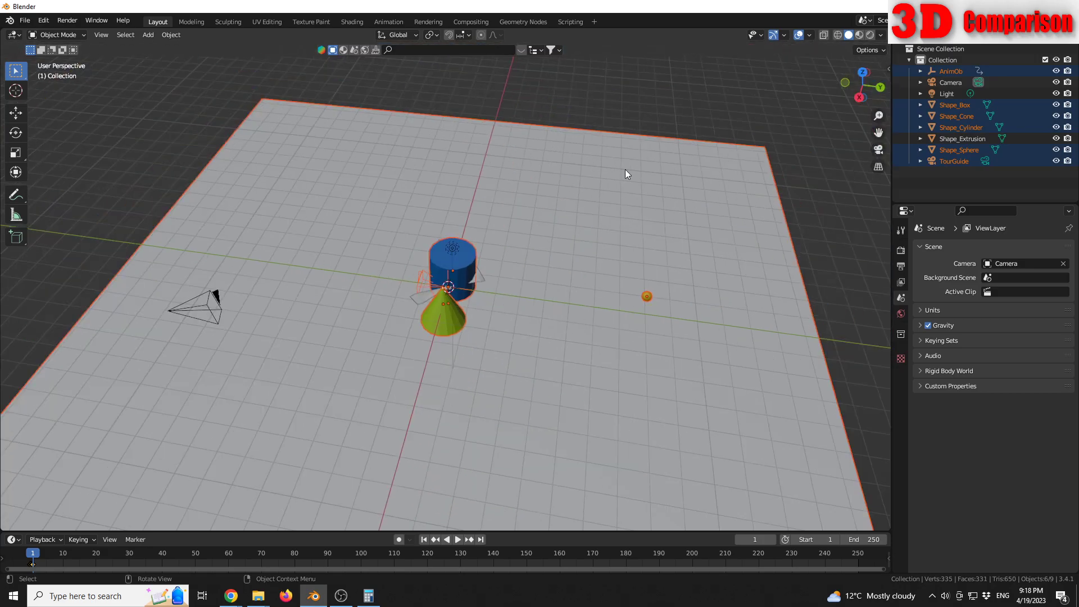
Orbit the imported scene, select the green cone, then clear the selection.
{"action": "left_click", "coordinate": [532, 277]}
{"action": "middle_click_drag", "start_coordinate": [508, 299], "coordinate": [473, 310]}
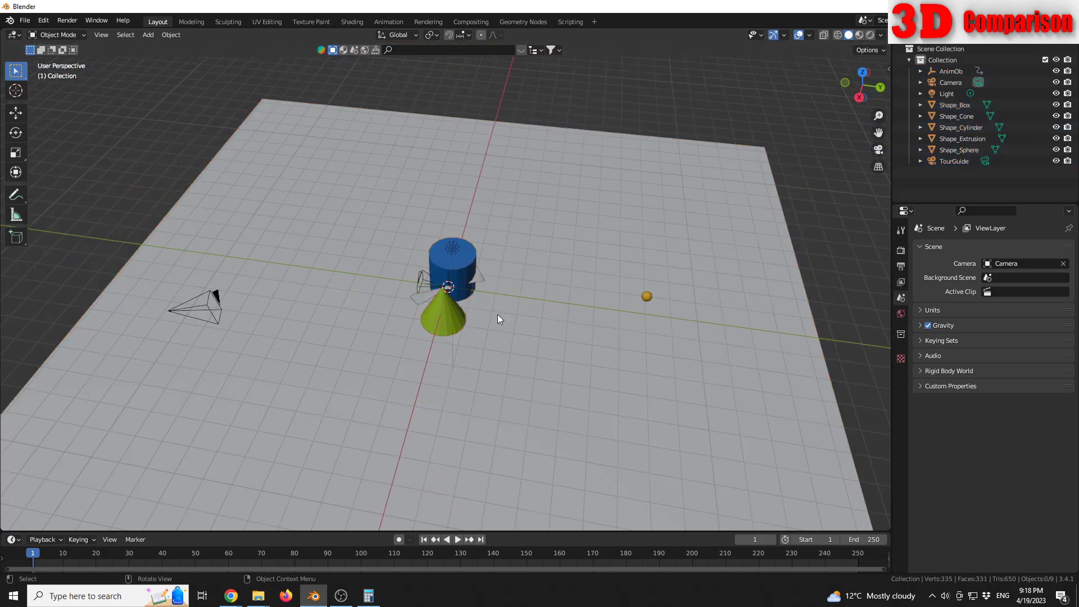
{"action": "scroll", "coordinate": [473, 308], "scroll_direction": "up", "scroll_amount": 5}
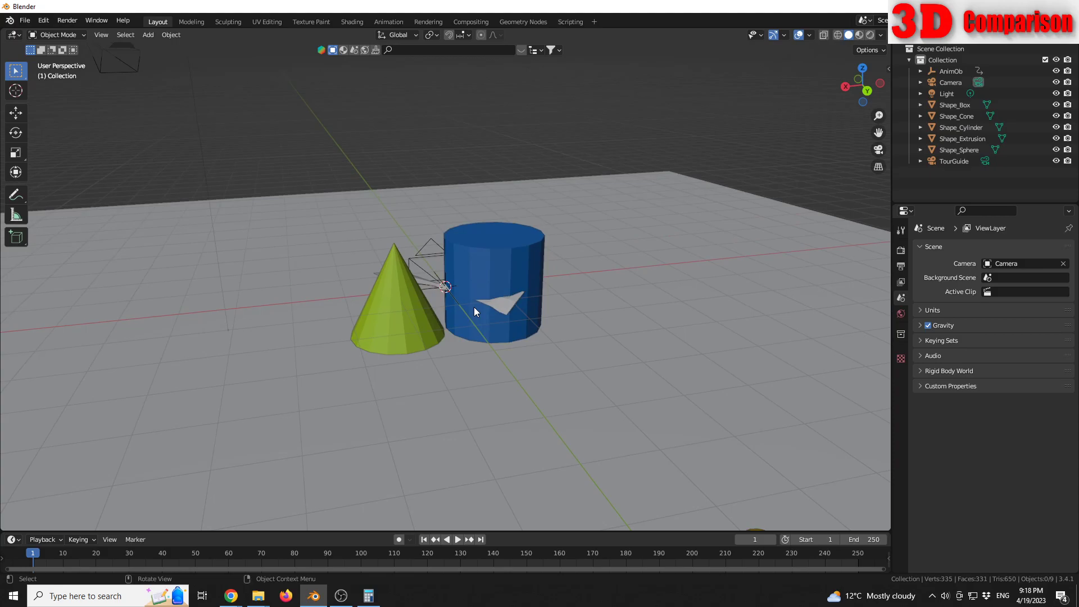
{"action": "scroll", "coordinate": [478, 286], "scroll_direction": "up", "scroll_amount": 3}
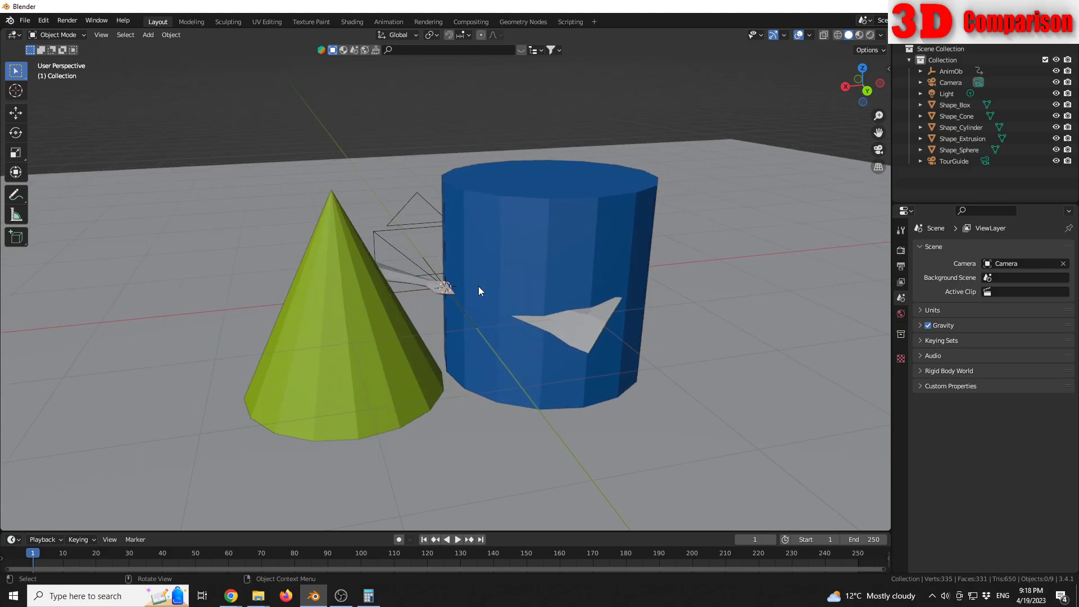
{"action": "left_click", "coordinate": [552, 240]}
{"action": "left_click", "coordinate": [395, 350]}
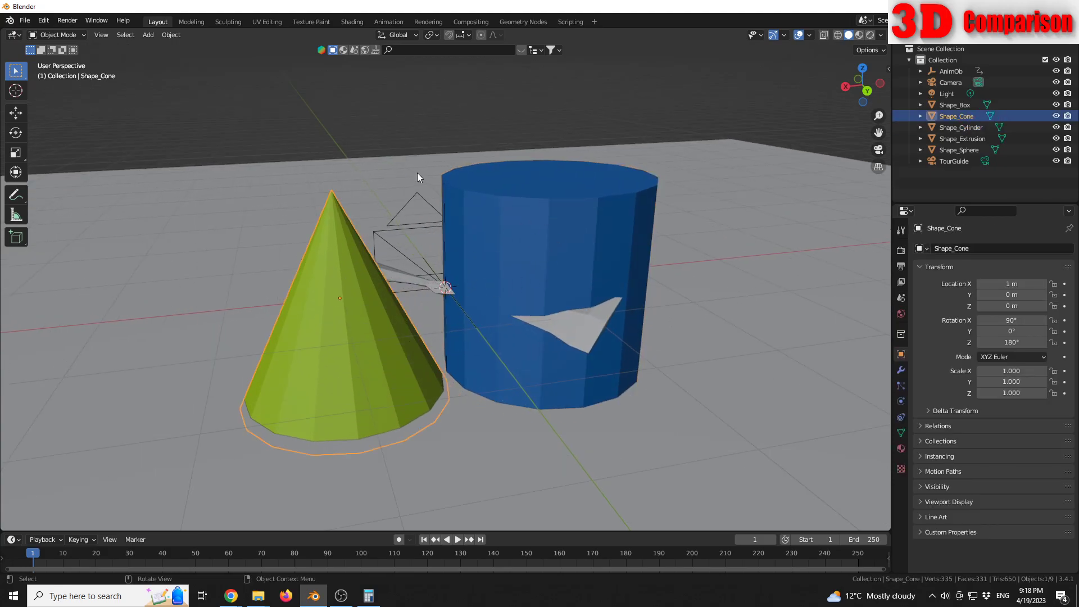
{"action": "left_click", "coordinate": [421, 174]}
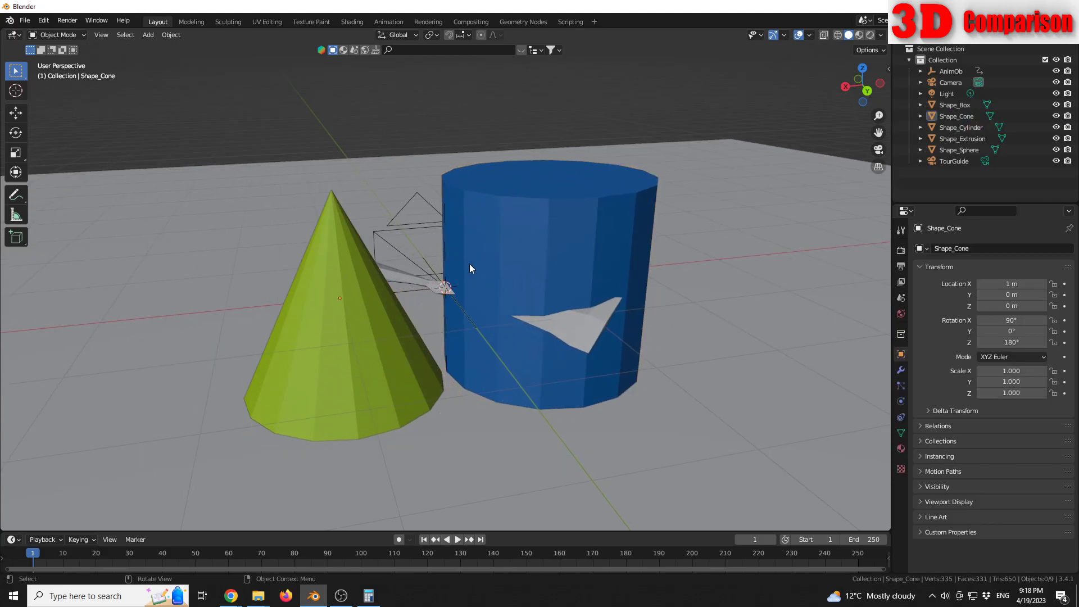
{"action": "left_click", "coordinate": [14, 596]}
{"action": "type", "text": "3d"}
Launch 3ds Max 2022 and select the cone in Blender while it loads.
{"action": "left_click", "coordinate": [99, 321]}
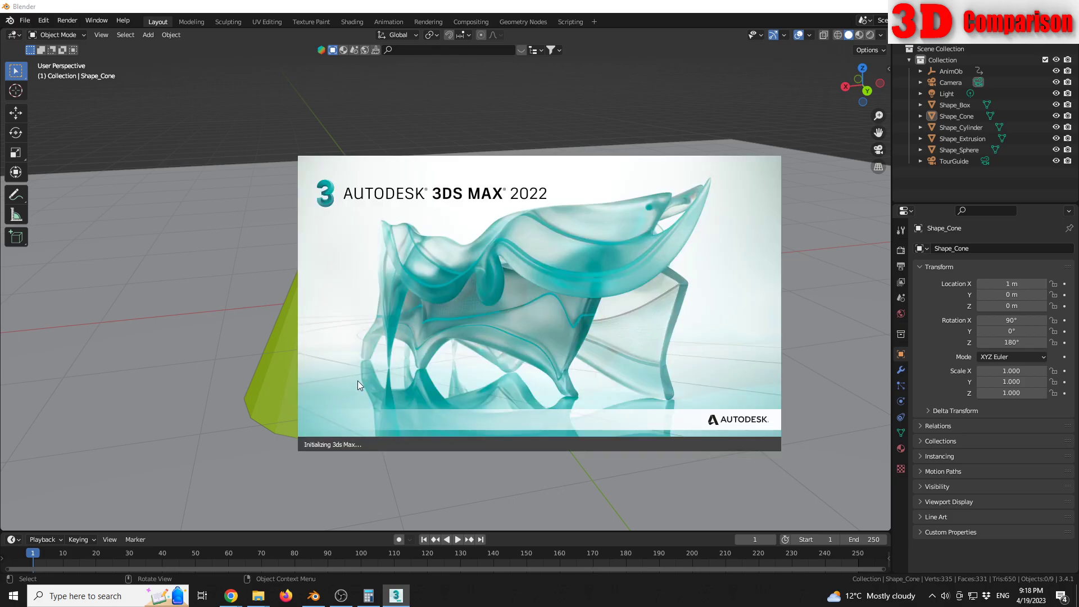
{"action": "left_click", "coordinate": [357, 320]}
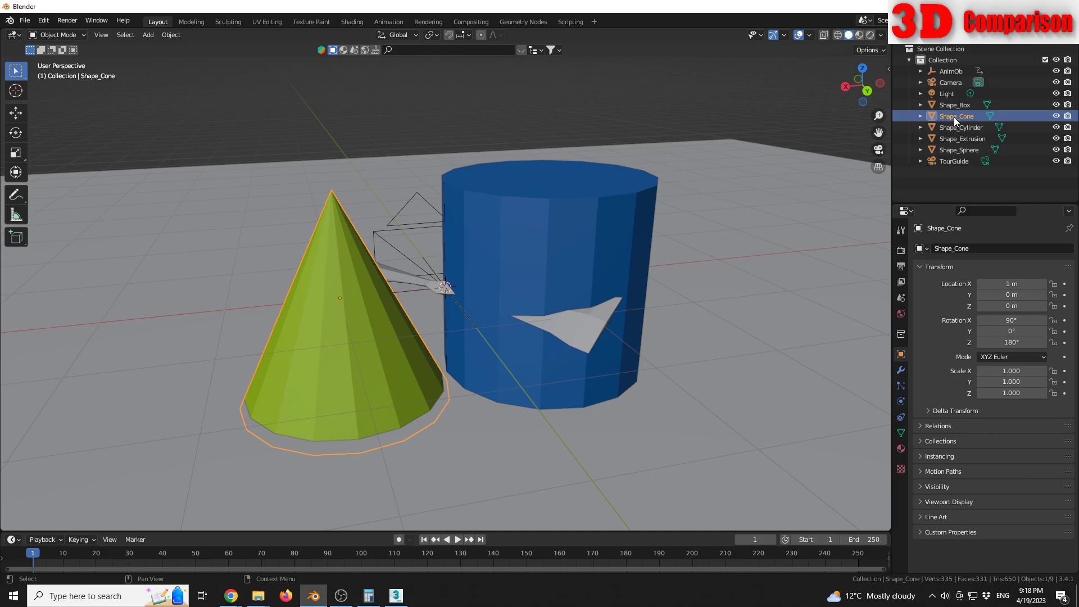
Select the blue cylinder and orbit to view it and the cone from above and below.
{"action": "left_click", "coordinate": [563, 249]}
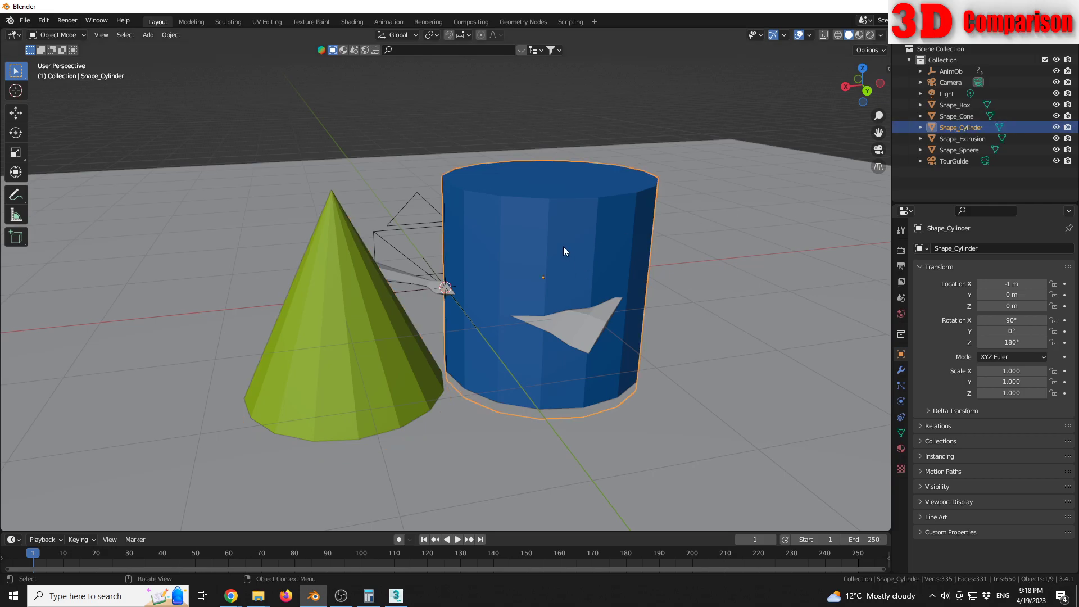
{"action": "middle_click_drag", "start_coordinate": [563, 247], "coordinate": [480, 222]}
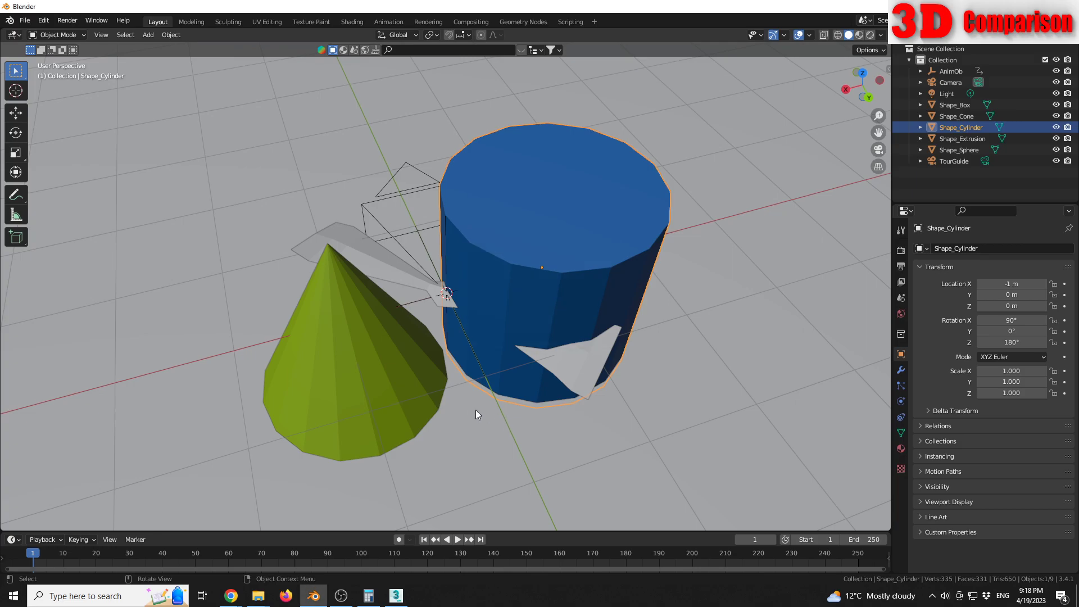
{"action": "middle_click_drag", "start_coordinate": [475, 409], "coordinate": [455, 379]}
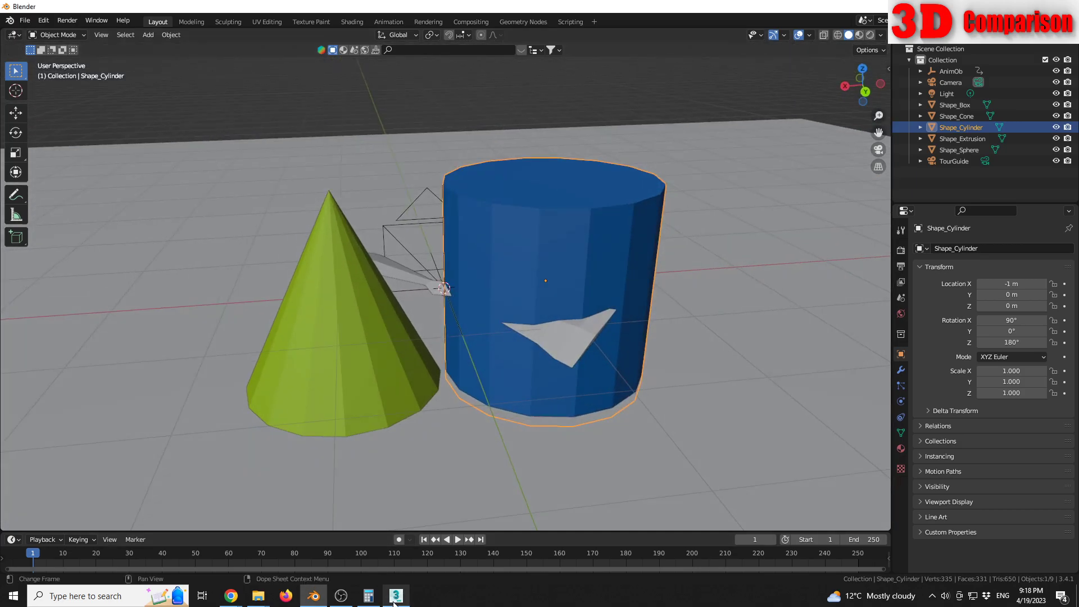
{"action": "mouse_move", "coordinate": [395, 596]}
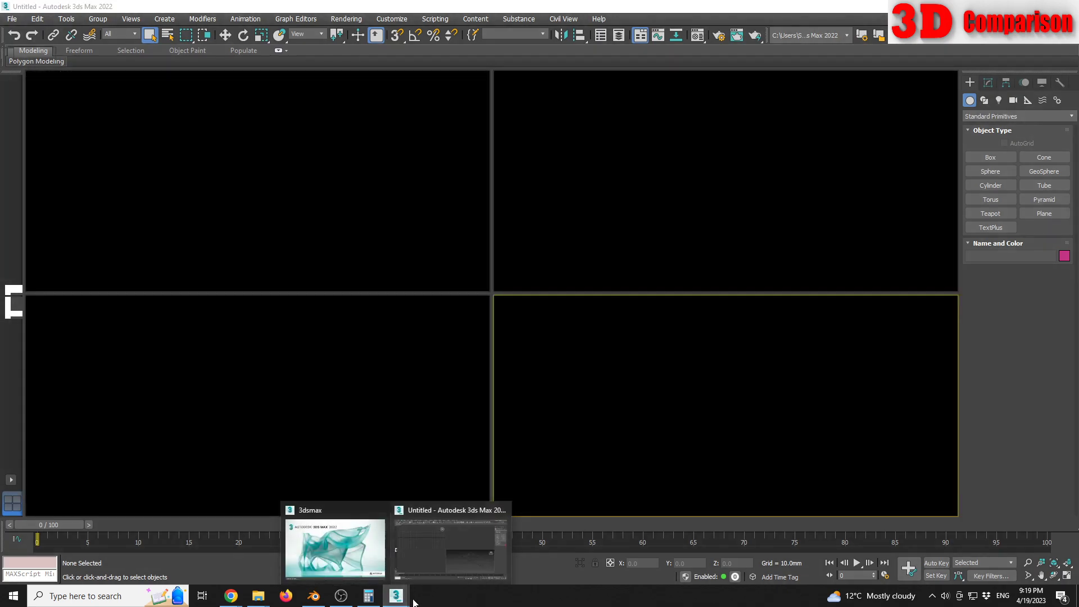
Turn off the startup Welcome Screen, close the popups, and drag the .wrl into Perspective.
{"action": "left_click", "coordinate": [430, 553]}
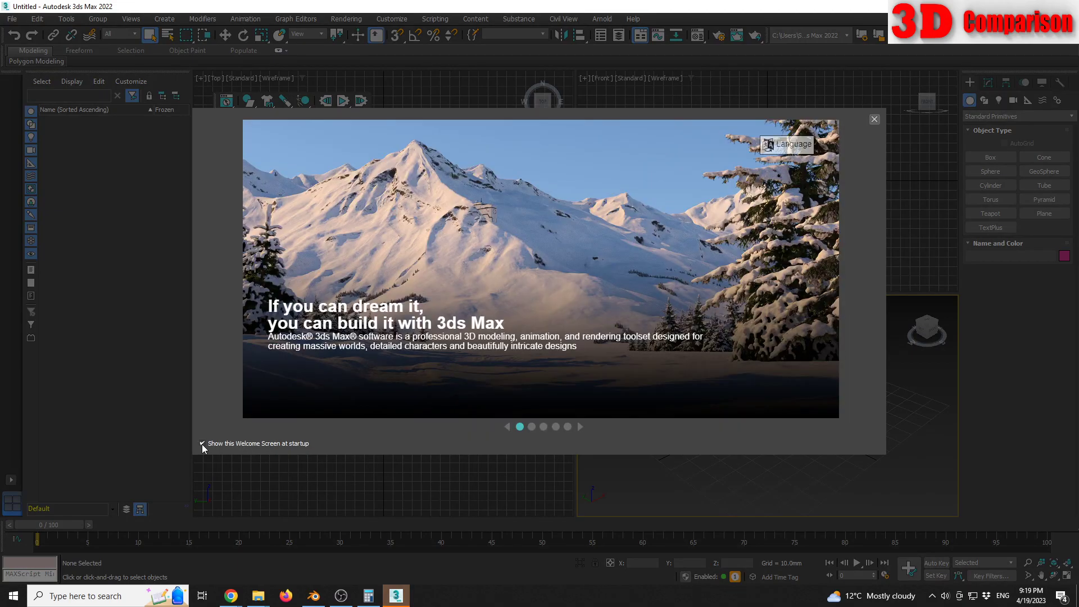
{"action": "left_click", "coordinate": [247, 447]}
{"action": "left_click", "coordinate": [874, 120]}
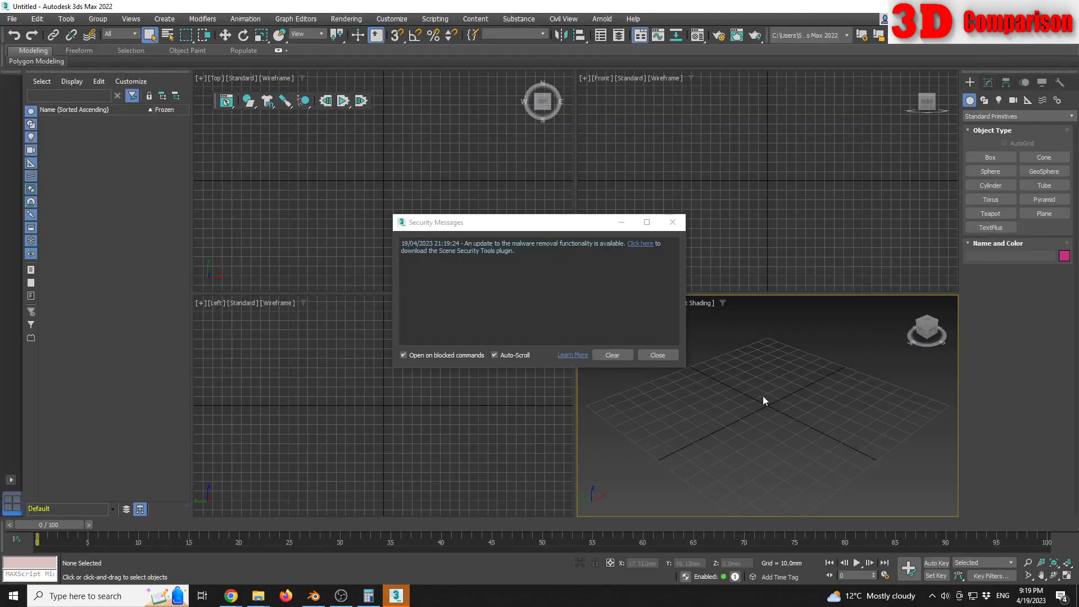
{"action": "left_click", "coordinate": [662, 359]}
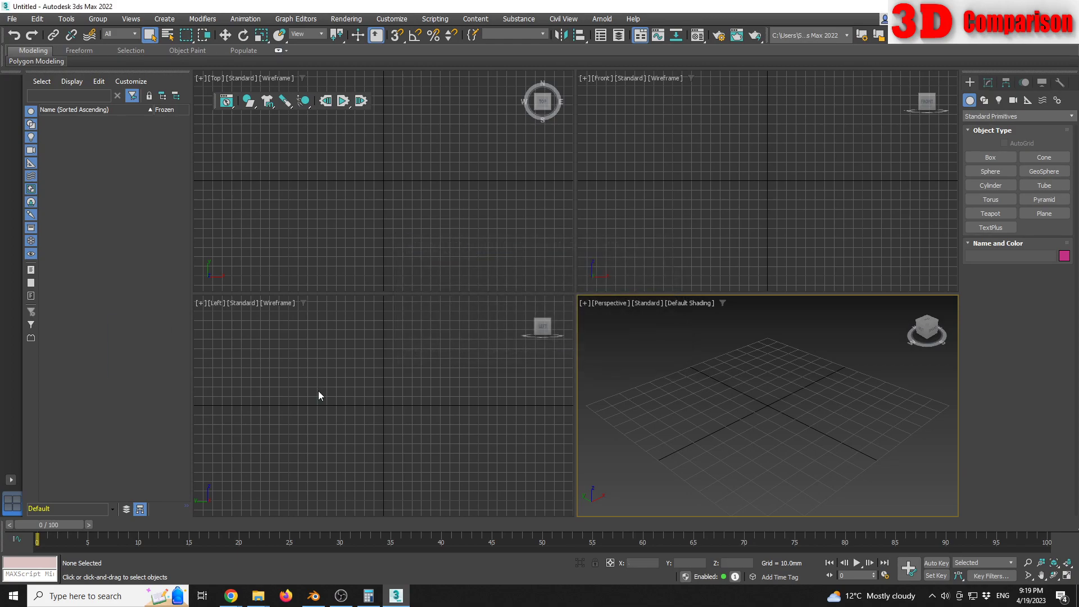
{"action": "left_click_drag", "start_coordinate": [318, 395], "coordinate": [702, 398]}
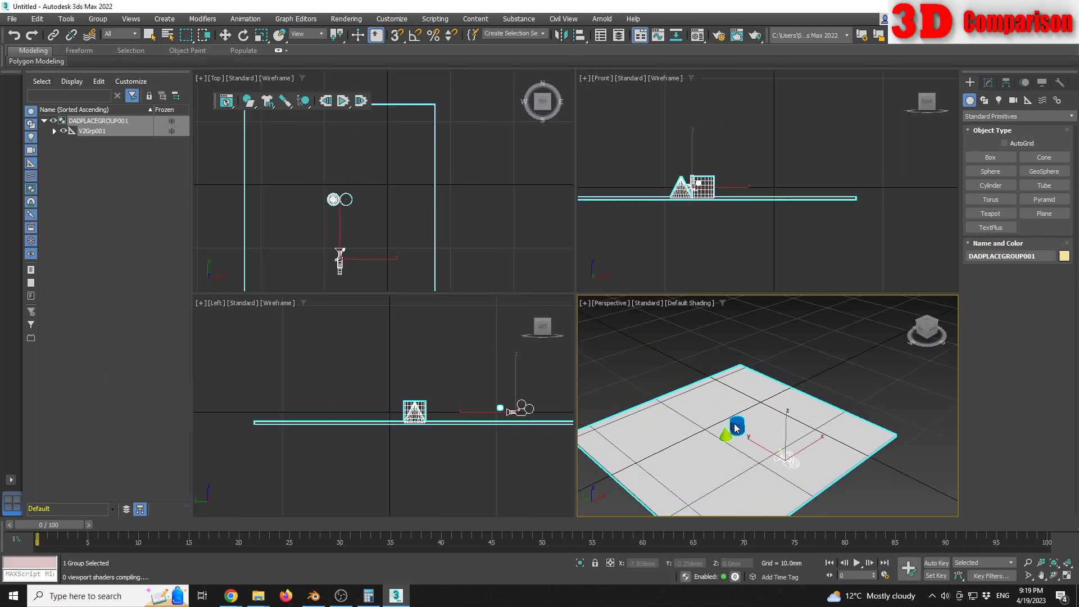
Place the VRML group, maximize Perspective with edged faces, and orbit to a higher view.
{"action": "left_click", "coordinate": [734, 399]}
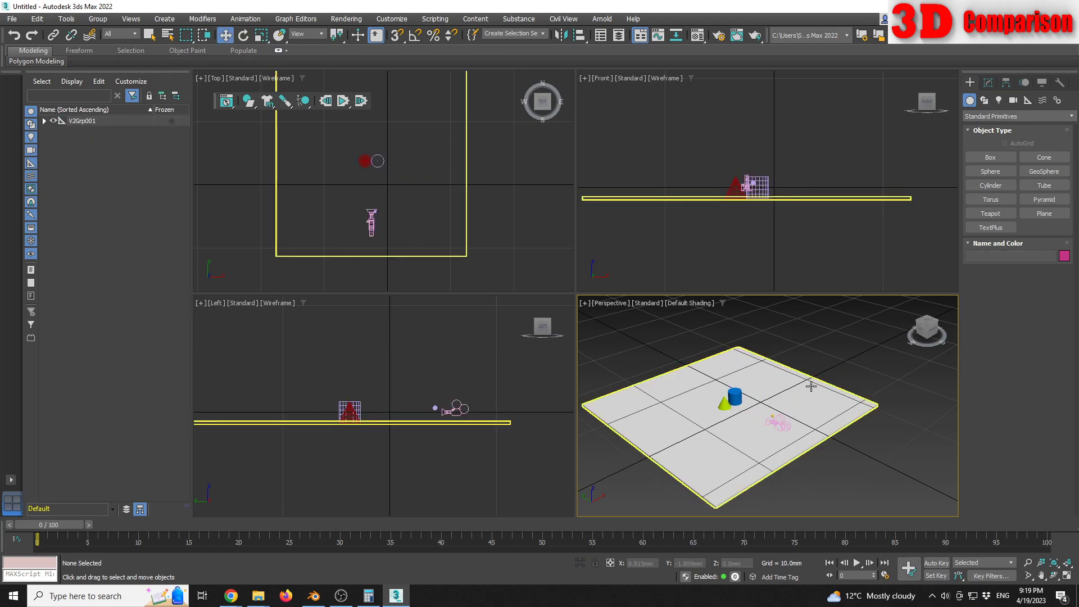
{"action": "key", "text": "alt+w"}
{"action": "scroll", "coordinate": [809, 384], "scroll_direction": "up", "scroll_amount": 3}
{"action": "scroll", "coordinate": [588, 268], "scroll_direction": "up", "scroll_amount": 5}
{"action": "scroll", "coordinate": [587, 268], "scroll_direction": "up", "scroll_amount": 3}
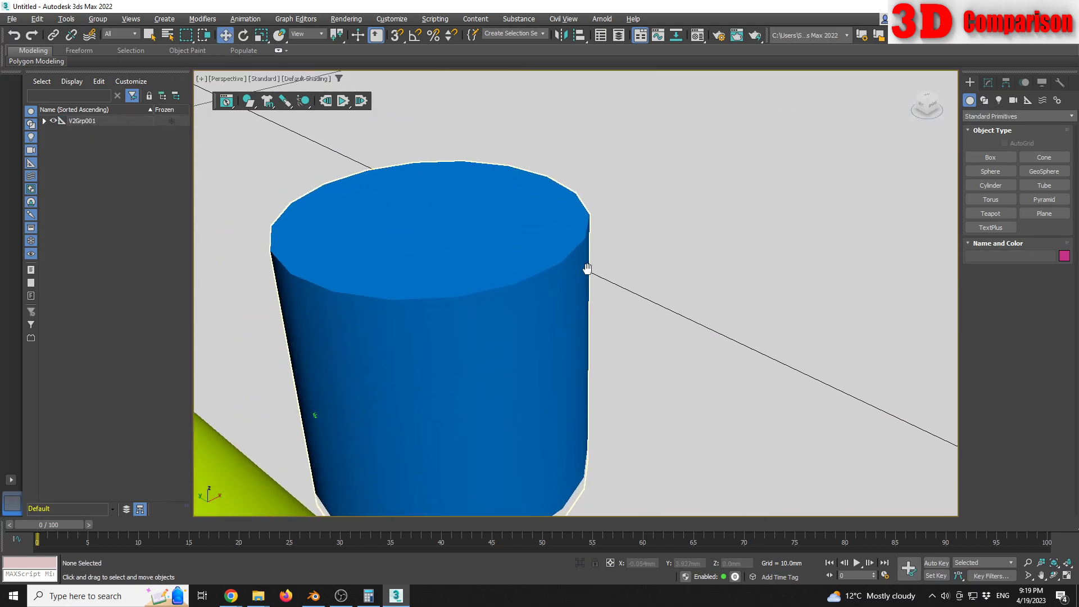
{"action": "key", "text": "F3"}
{"action": "key", "text": "F4"}
{"action": "scroll", "coordinate": [587, 268], "scroll_direction": "down", "scroll_amount": 2}
{"action": "scroll", "coordinate": [607, 278], "scroll_direction": "down", "scroll_amount": 4}
{"action": "scroll", "coordinate": [637, 295], "scroll_direction": "down", "scroll_amount": 3}
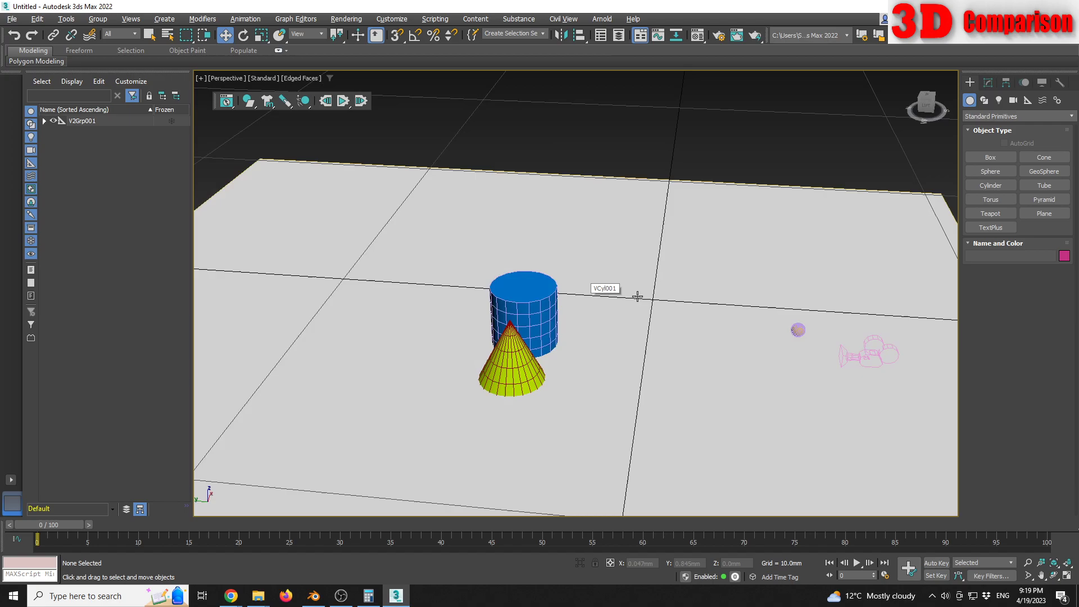
{"action": "middle_click_drag", "start_coordinate": [637, 296], "coordinate": [655, 284], "text": "alt"}
{"action": "scroll", "coordinate": [655, 284], "scroll_direction": "up", "scroll_amount": 3}
{"action": "scroll", "coordinate": [628, 203], "scroll_direction": "up", "scroll_amount": 2}
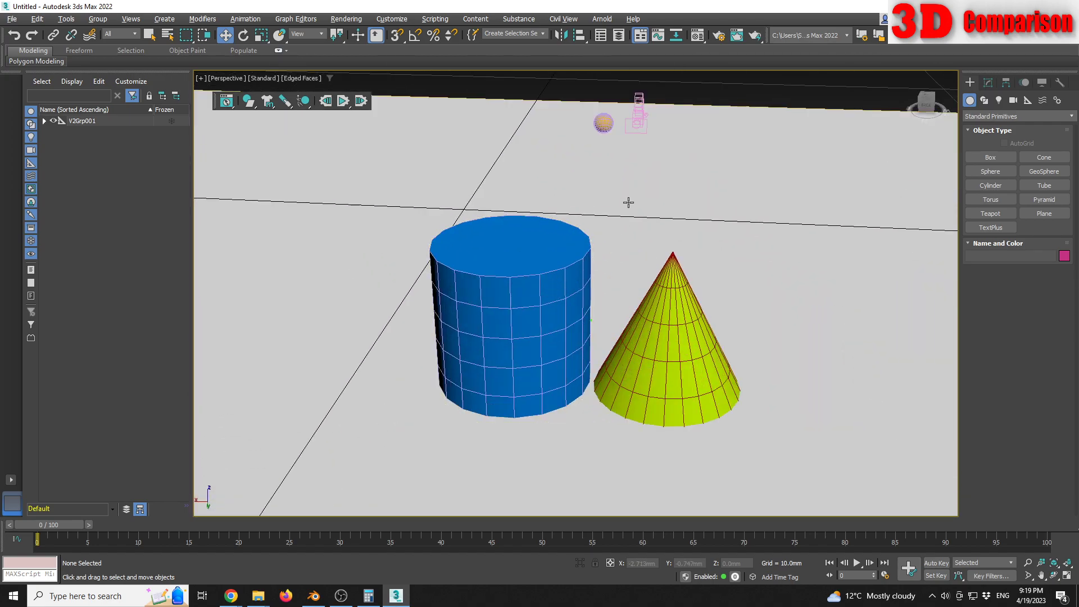
{"action": "mouse_move", "coordinate": [628, 203]}
{"action": "middle_mouse_down", "text": "alt"}
{"action": "mouse_move", "coordinate": [576, 224]}
{"action": "mouse_move", "coordinate": [609, 256]}
{"action": "middle_mouse_up", "text": "alt"}
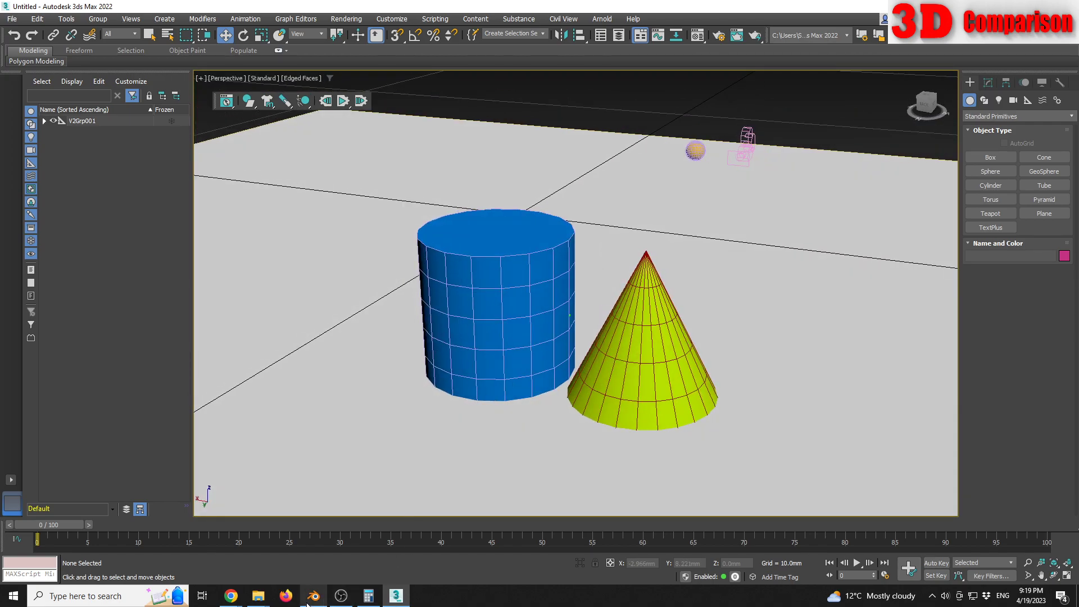
{"action": "left_click", "coordinate": [310, 596]}
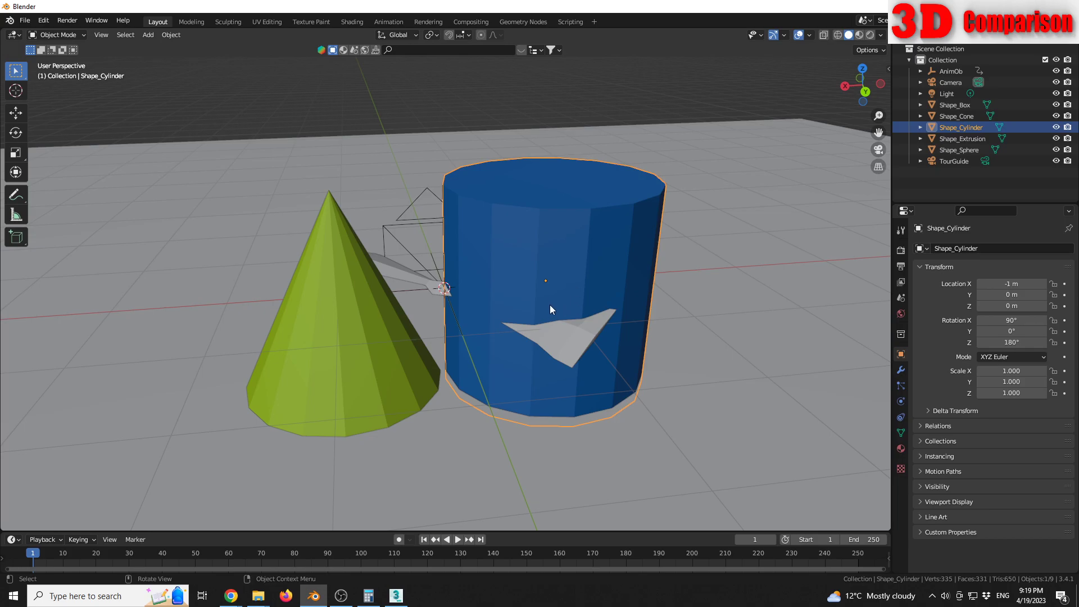
{"action": "scroll", "coordinate": [549, 286], "scroll_direction": "down", "scroll_amount": 4}
{"action": "scroll", "coordinate": [508, 283], "scroll_direction": "down", "scroll_amount": 4}
{"action": "scroll", "coordinate": [454, 273], "scroll_direction": "up", "scroll_amount": 3}
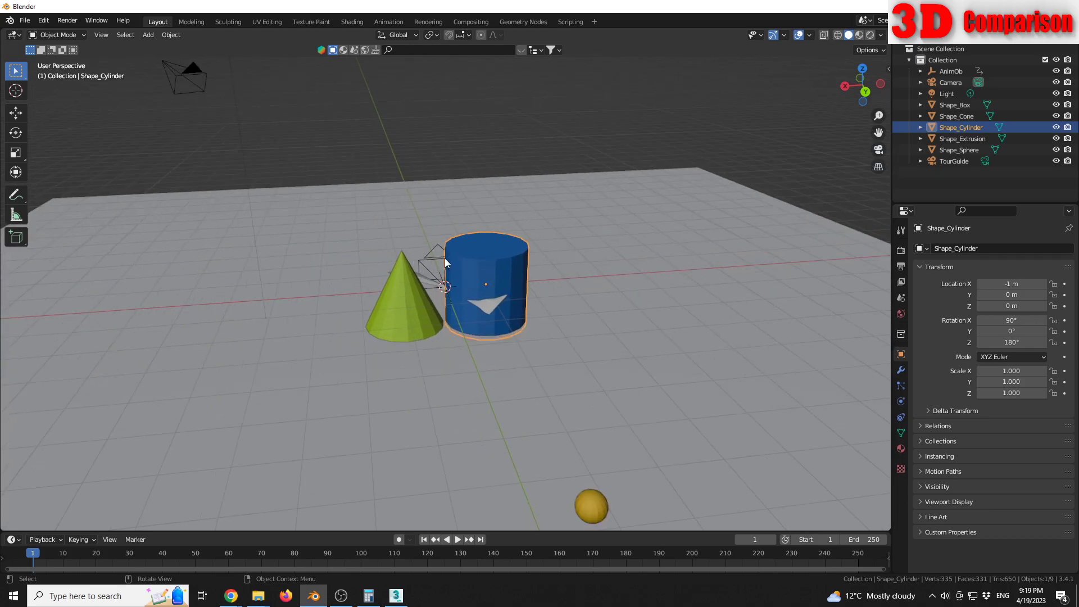
Select the Shape_Box ground plane in Blender, then bring 3ds Max forward.
{"action": "left_click", "coordinate": [465, 371]}
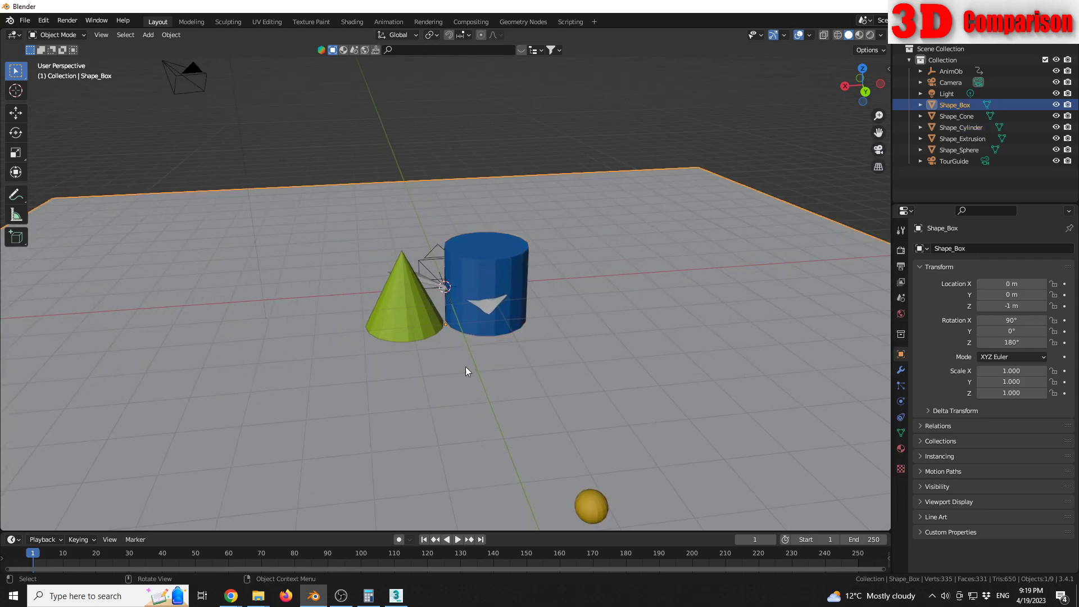
{"action": "left_click", "coordinate": [396, 596]}
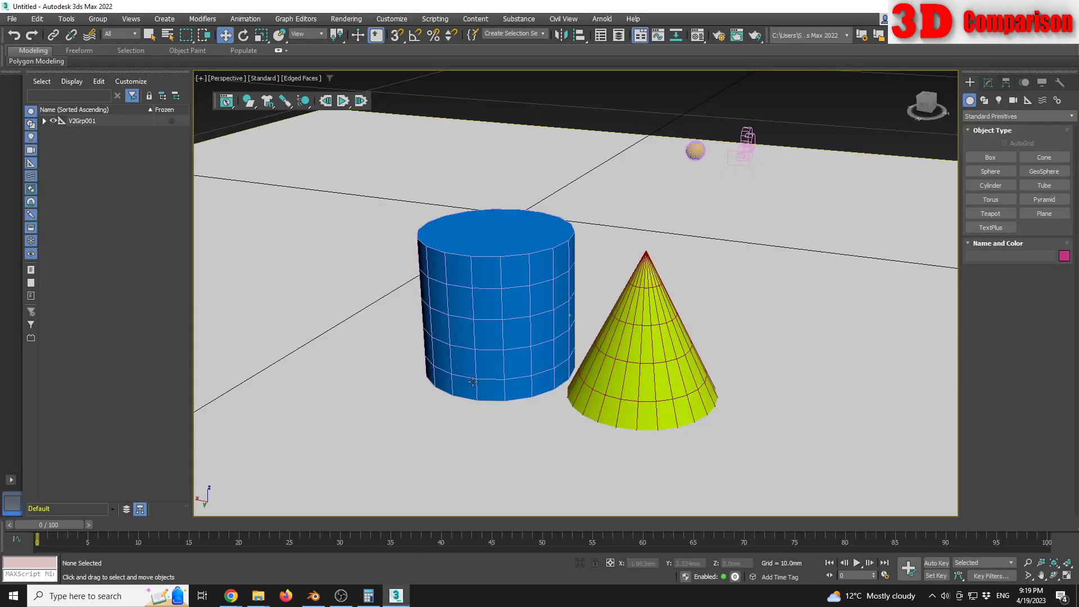
{"action": "mouse_move", "coordinate": [231, 596]}
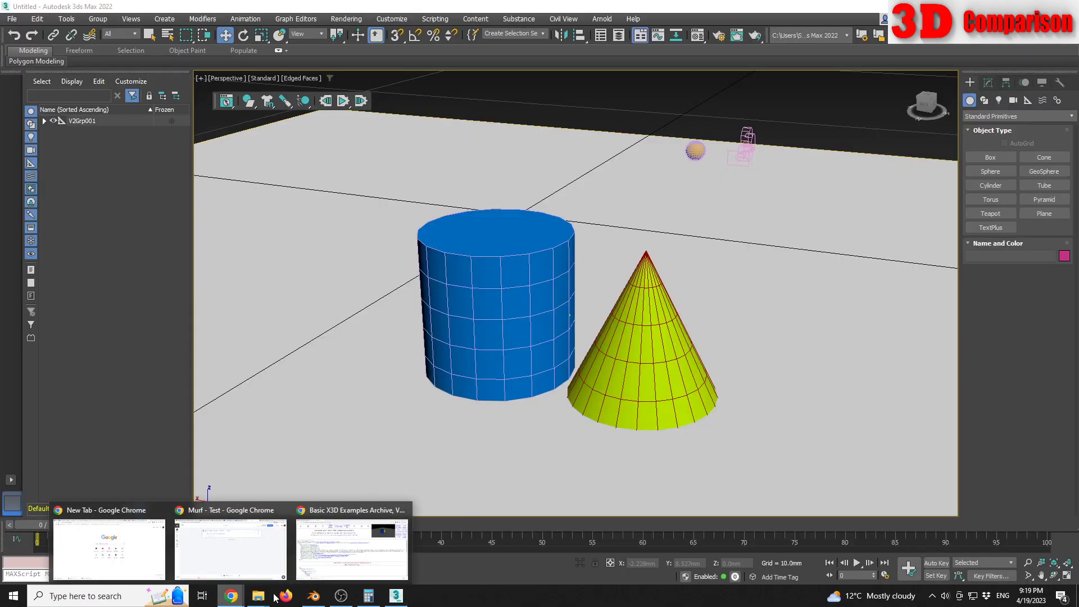
Open Example 02 from the archive index and download its VRML97 file.
{"action": "left_click", "coordinate": [352, 549]}
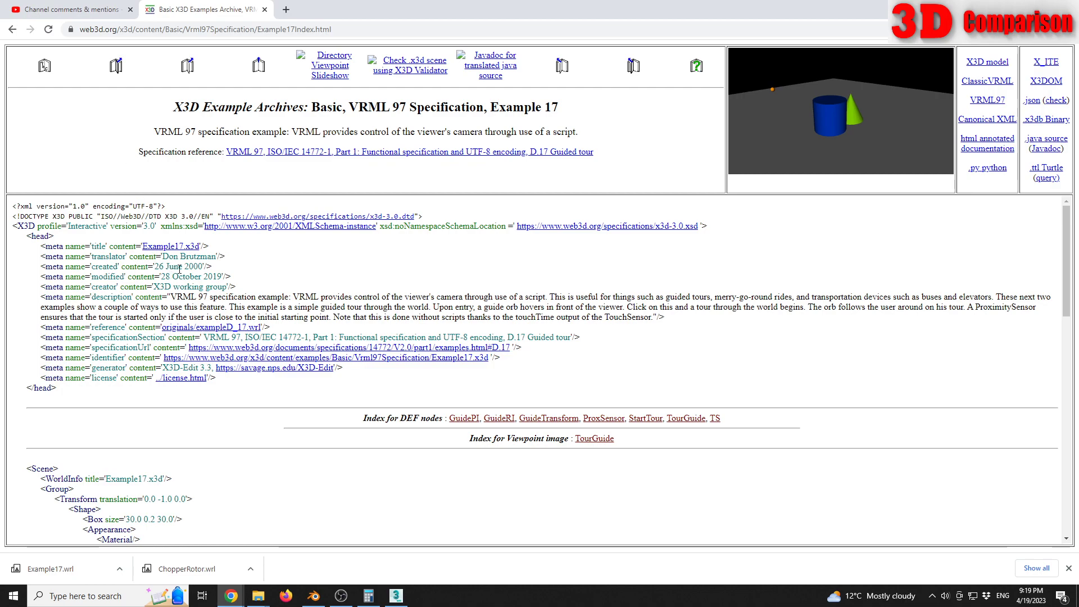
{"action": "left_click_drag", "start_coordinate": [184, 266], "coordinate": [209, 267]}
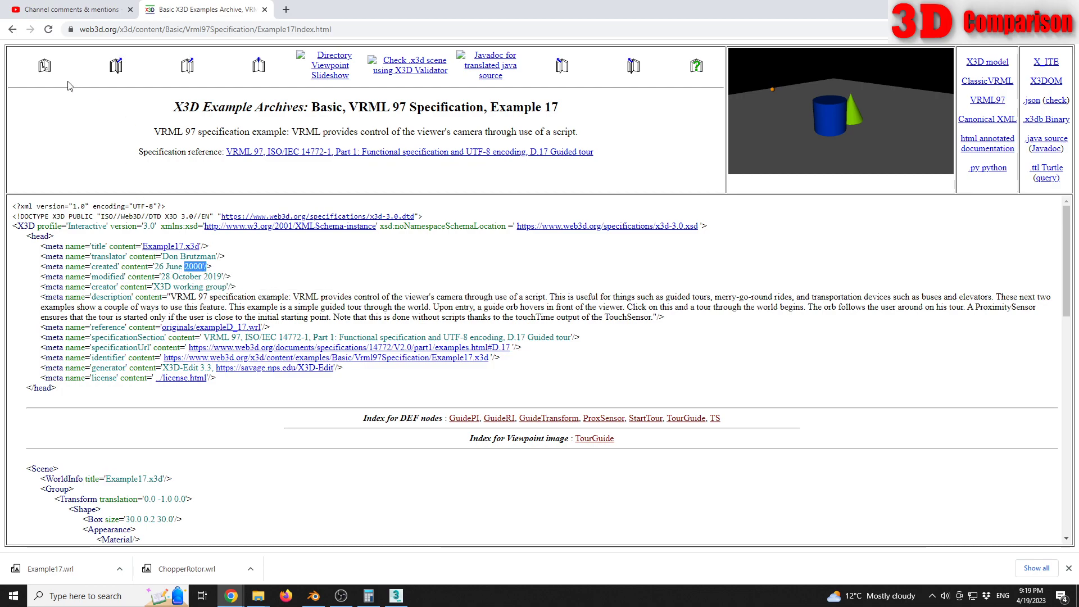
{"action": "left_click", "coordinate": [12, 29]}
{"action": "scroll", "coordinate": [367, 335], "scroll_direction": "down", "scroll_amount": 2}
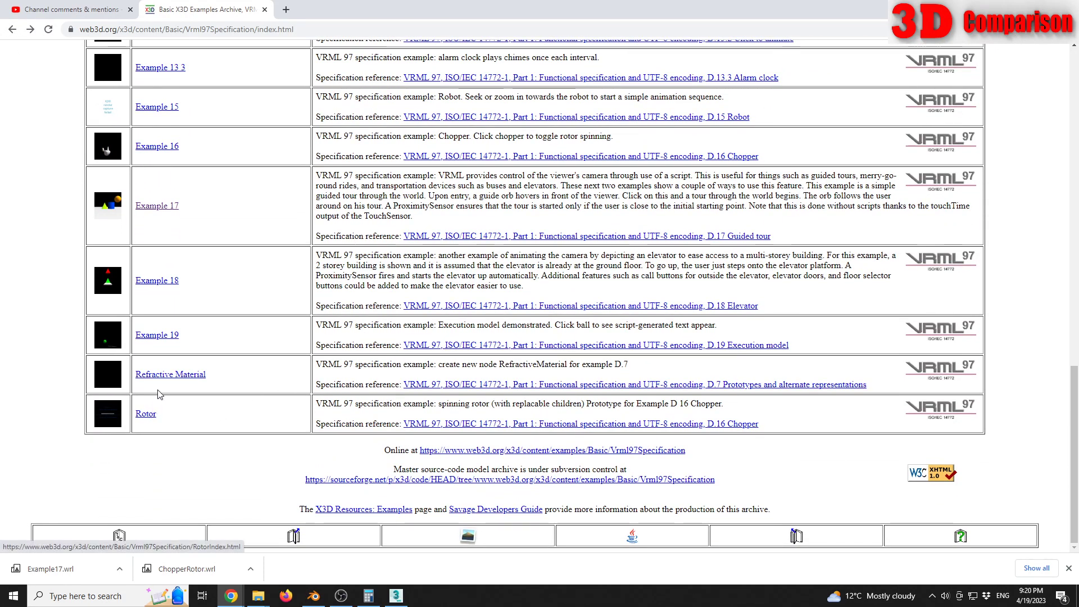
{"action": "scroll", "coordinate": [157, 344], "scroll_direction": "up", "scroll_amount": 5}
{"action": "scroll", "coordinate": [212, 329], "scroll_direction": "up", "scroll_amount": 5}
{"action": "scroll", "coordinate": [212, 328], "scroll_direction": "up", "scroll_amount": 1}
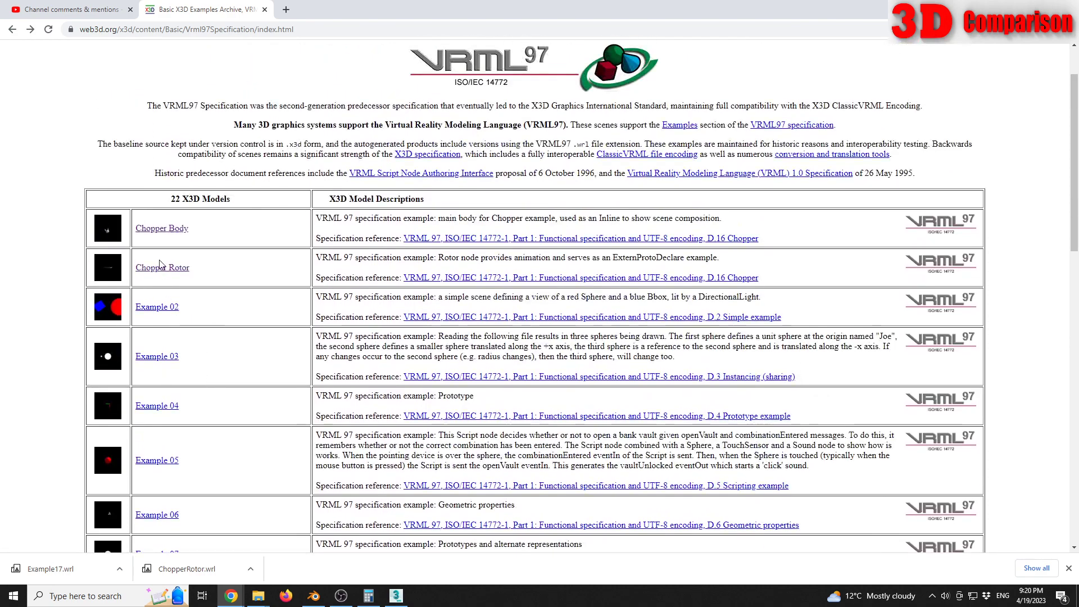
{"action": "left_click", "coordinate": [163, 308]}
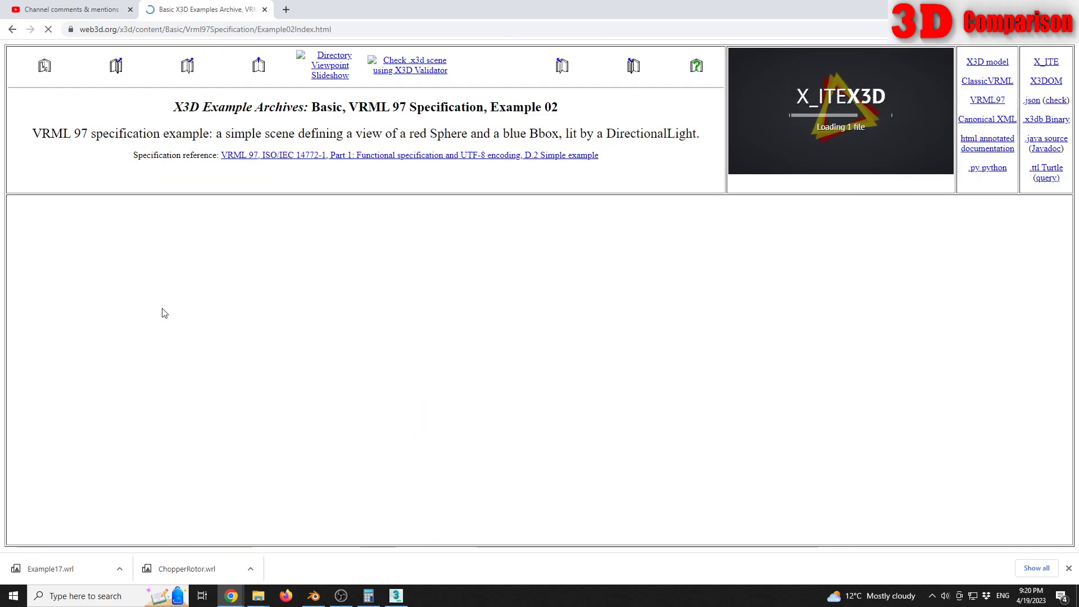
{"action": "left_click_drag", "start_coordinate": [186, 266], "coordinate": [211, 267]}
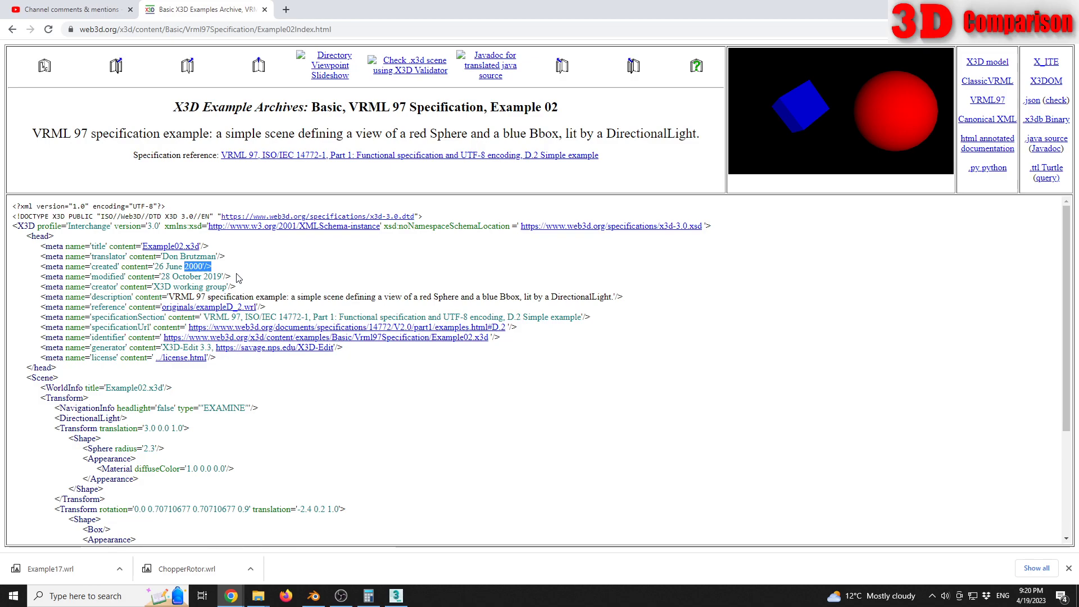
{"action": "left_click", "coordinate": [986, 99]}
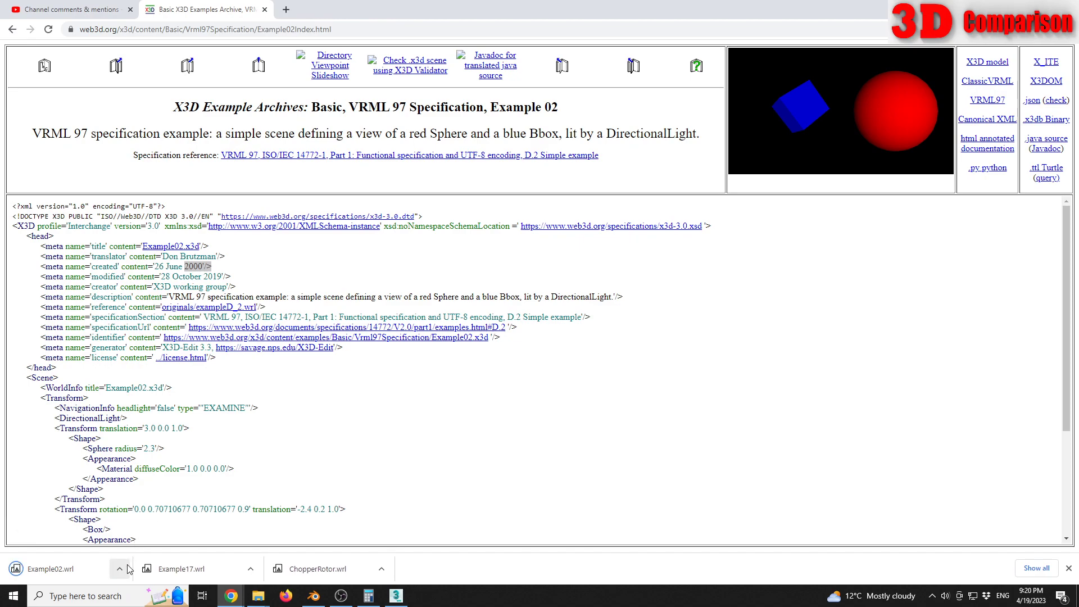
Import Example02.wrl into Blender with the X3D/VRML importer.
{"action": "left_click", "coordinate": [119, 568]}
{"action": "left_click", "coordinate": [145, 536]}
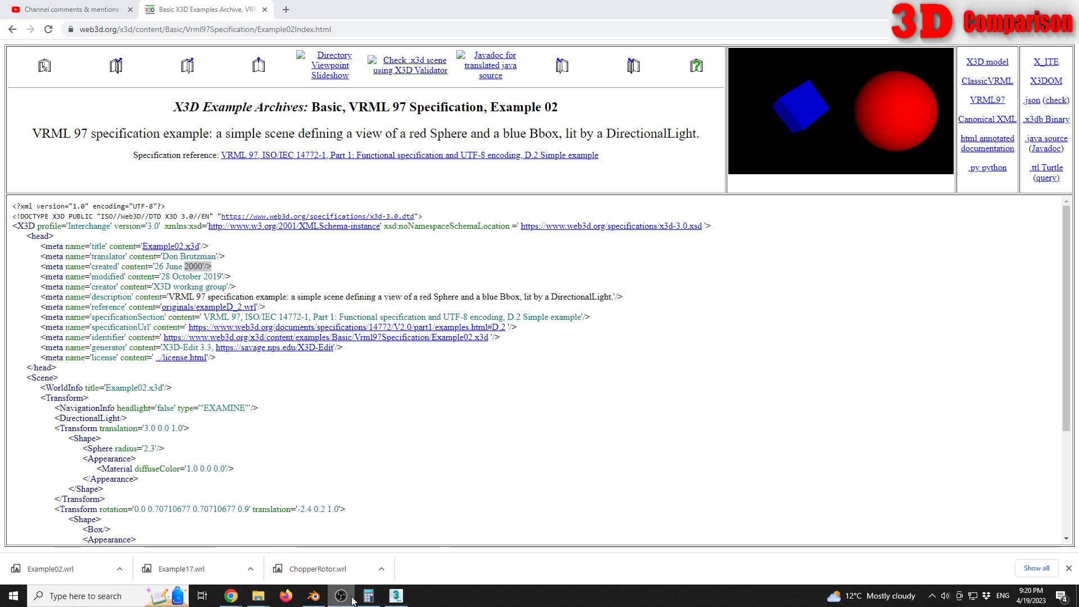
{"action": "left_click", "coordinate": [314, 596]}
{"action": "left_click", "coordinate": [25, 20]}
{"action": "mouse_move", "coordinate": [43, 172]}
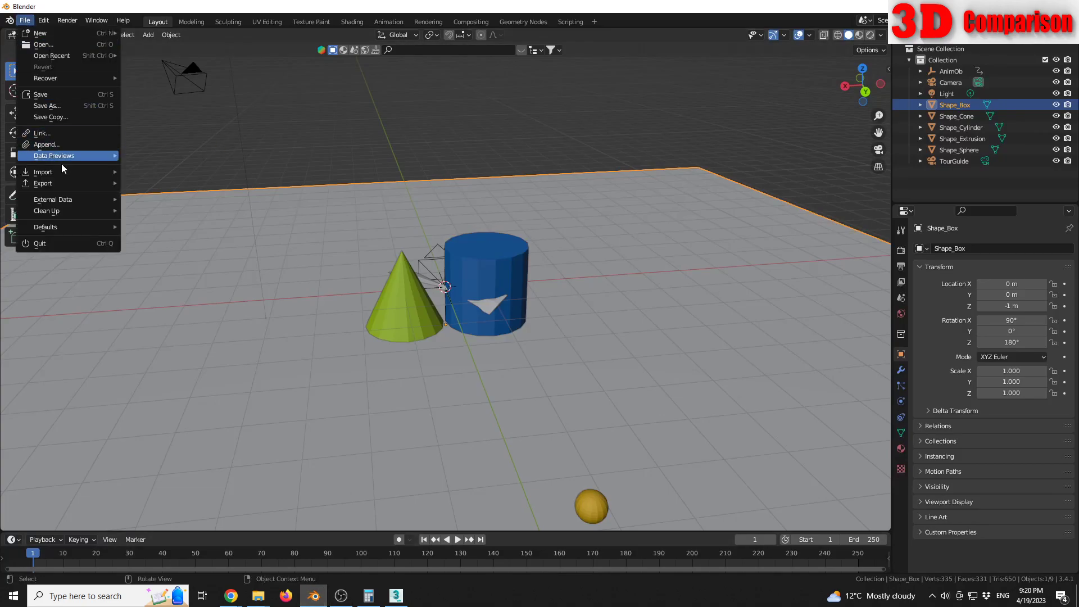
{"action": "left_click", "coordinate": [200, 316]}
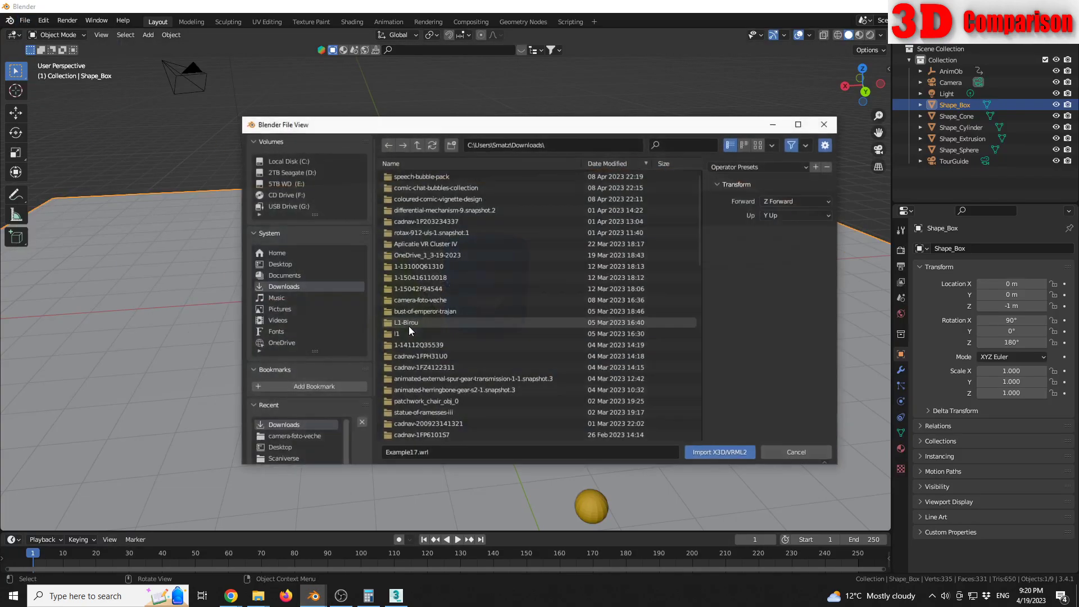
{"action": "scroll", "coordinate": [446, 379], "scroll_direction": "down", "scroll_amount": 5}
{"action": "scroll", "coordinate": [445, 410], "scroll_direction": "down", "scroll_amount": 3}
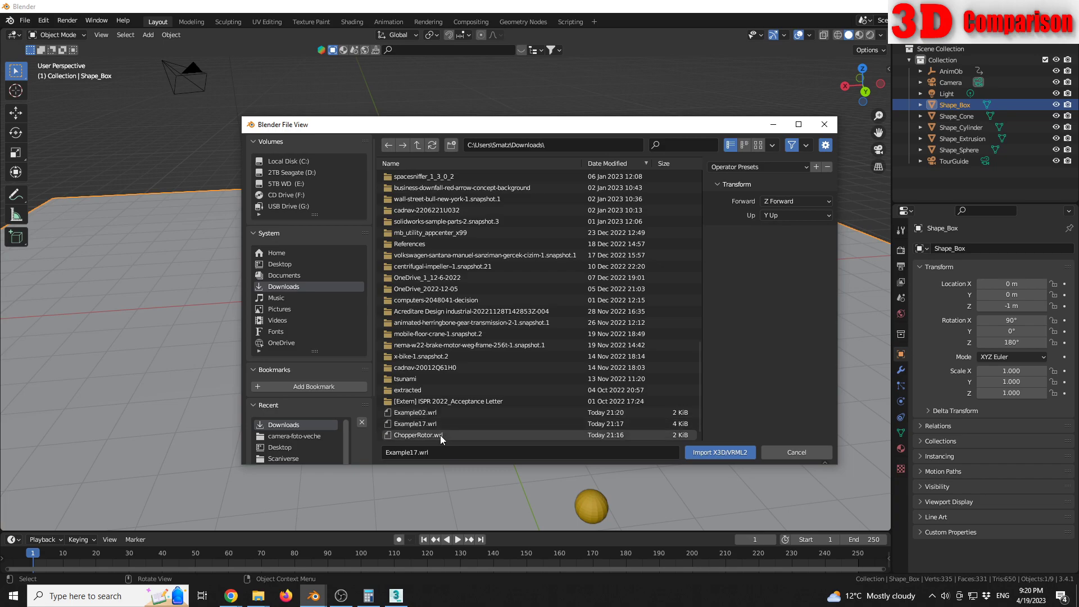
{"action": "double_click", "coordinate": [447, 413]}
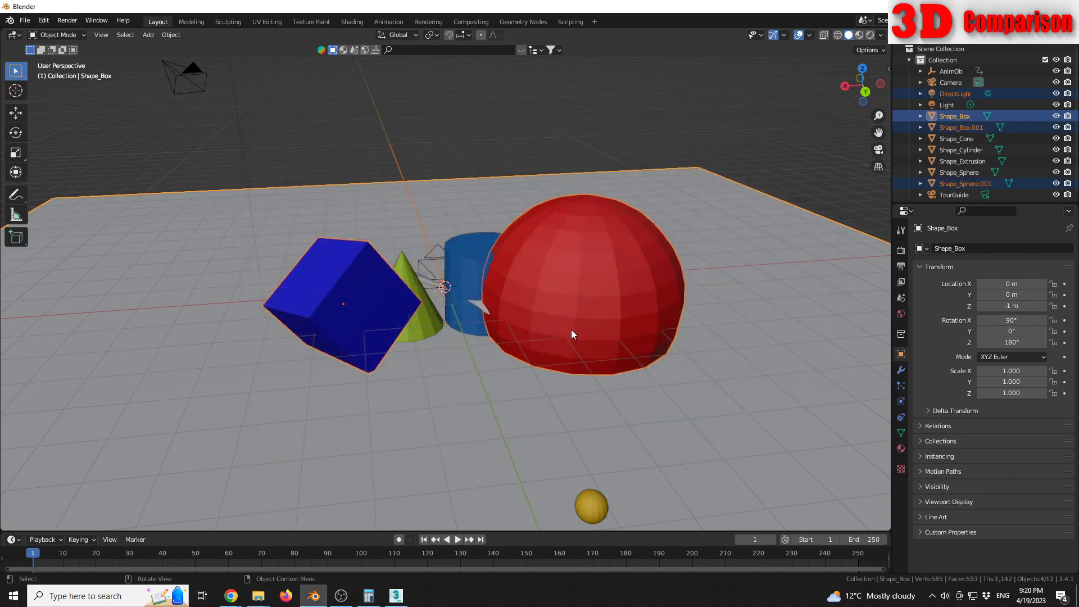
{"action": "scroll", "coordinate": [571, 335], "scroll_direction": "down", "scroll_amount": 4}
Move the red sphere and blue box straight up along Z, with the box at about 5.21 m.
{"action": "middle_click_drag", "start_coordinate": [572, 300], "coordinate": [773, 159]}
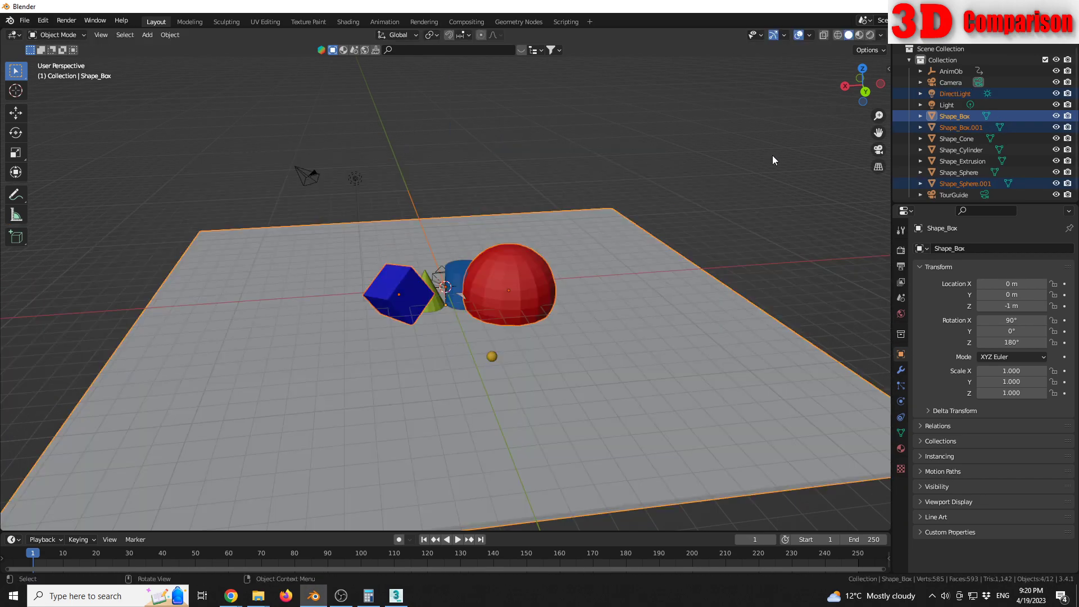
{"action": "left_click", "coordinate": [522, 267]}
{"action": "mouse_move", "coordinate": [521, 268]}
{"action": "middle_mouse_down"}
{"action": "mouse_move", "coordinate": [564, 307]}
{"action": "mouse_move", "coordinate": [516, 307]}
{"action": "middle_mouse_up"}
{"action": "left_click", "coordinate": [428, 312]}
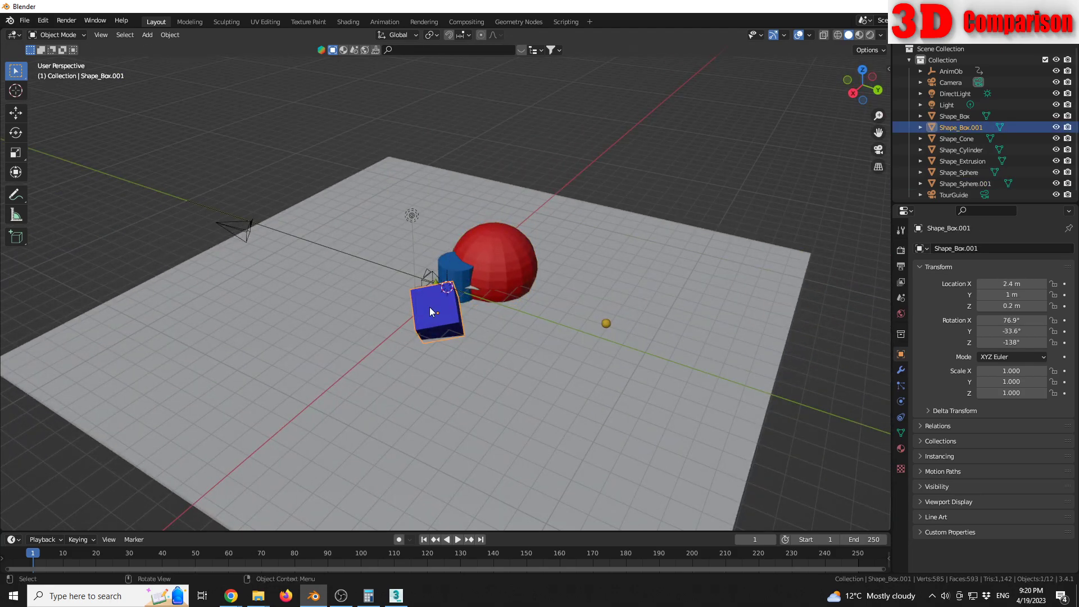
{"action": "left_click", "coordinate": [504, 275]}
{"action": "left_click", "coordinate": [447, 308], "text": "shift"}
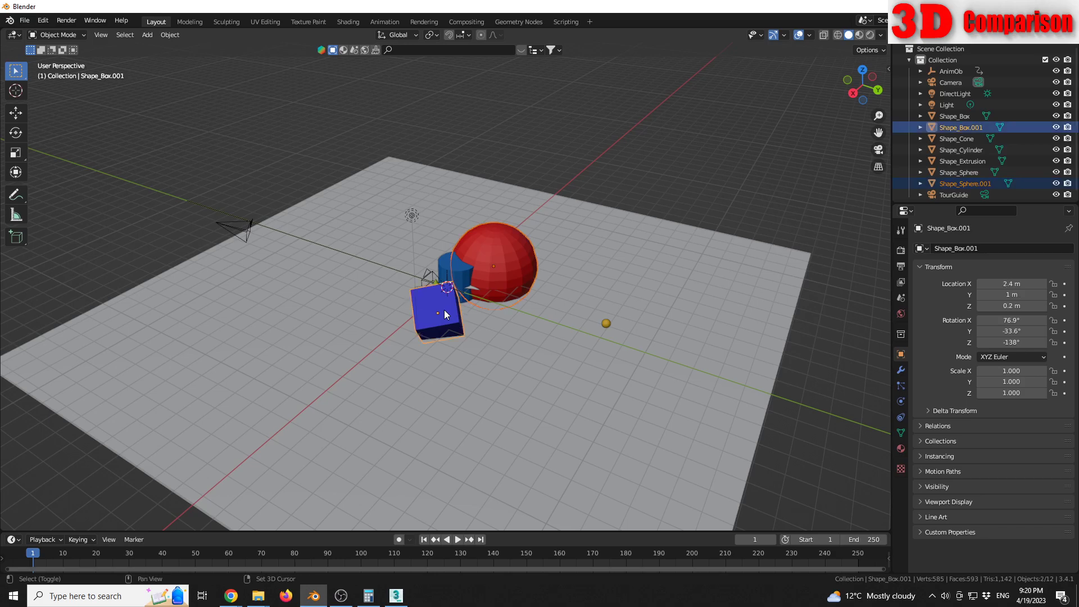
{"action": "key", "text": "g"}
{"action": "key", "text": "z"}
{"action": "left_click", "coordinate": [539, 248]}
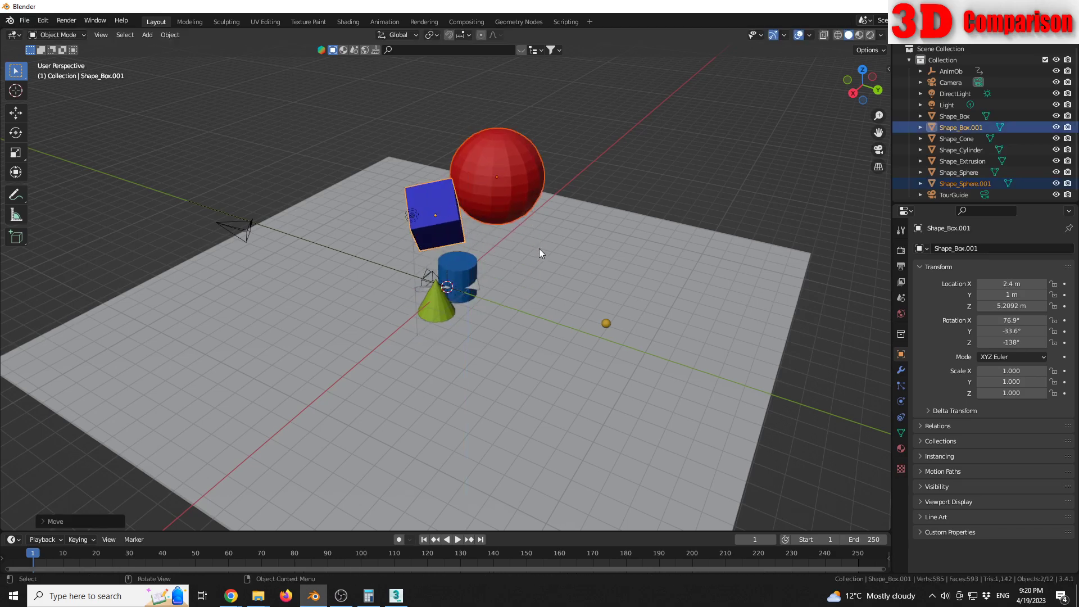
{"action": "mouse_move", "coordinate": [538, 248]}
{"action": "middle_mouse_down"}
{"action": "mouse_move", "coordinate": [504, 239]}
{"action": "mouse_move", "coordinate": [471, 253]}
{"action": "middle_mouse_up"}
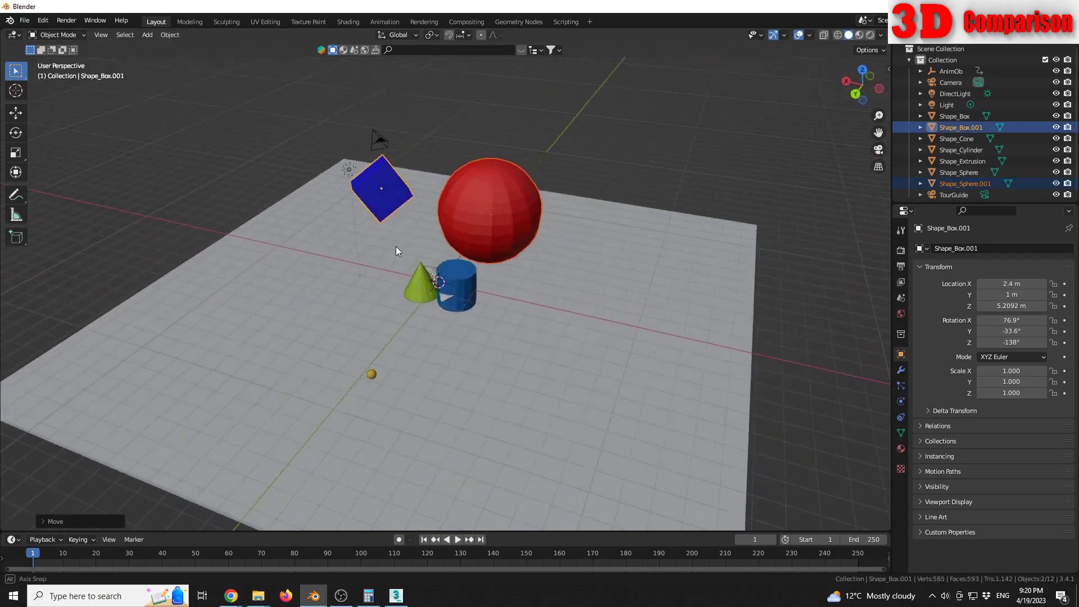
{"action": "scroll", "coordinate": [468, 235], "scroll_direction": "down", "scroll_amount": 2}
{"action": "scroll", "coordinate": [467, 236], "scroll_direction": "up", "scroll_amount": 5}
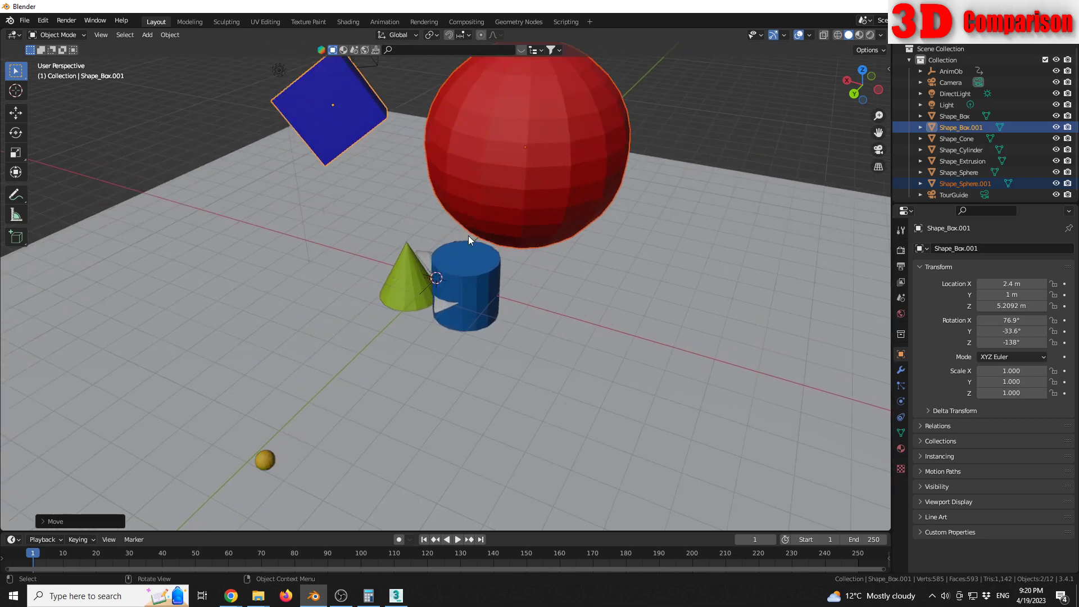
{"action": "mouse_move", "coordinate": [487, 235]}
{"action": "middle_mouse_down"}
{"action": "mouse_move", "coordinate": [486, 216]}
{"action": "mouse_move", "coordinate": [304, 218]}
{"action": "mouse_move", "coordinate": [330, 372]}
{"action": "middle_mouse_up"}
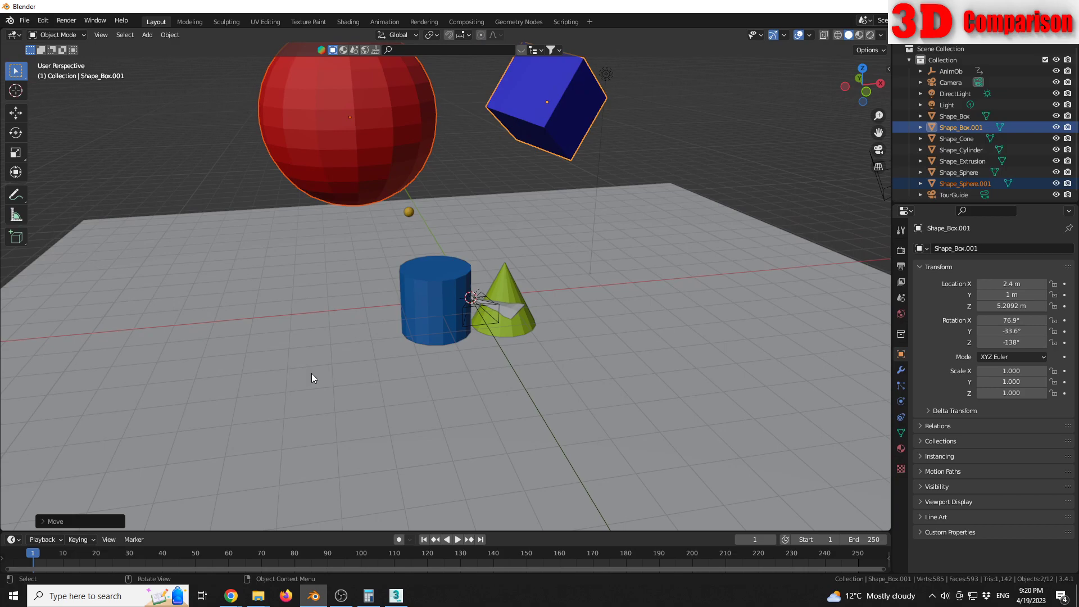
{"action": "middle_click_drag", "start_coordinate": [441, 287], "coordinate": [371, 319]}
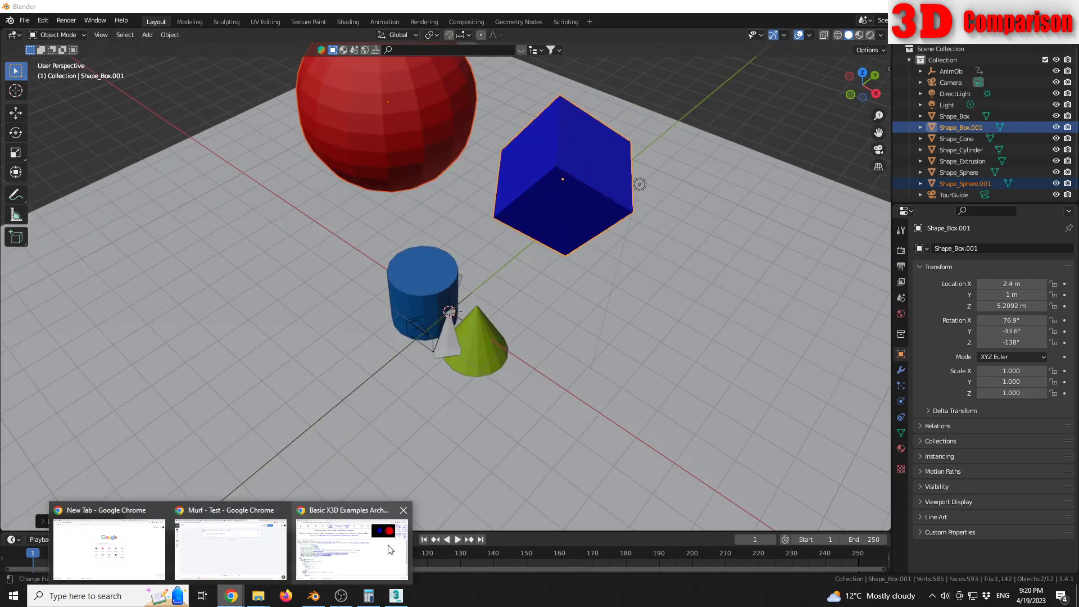
{"action": "left_click", "coordinate": [352, 548]}
{"action": "left_click", "coordinate": [72, 10]}
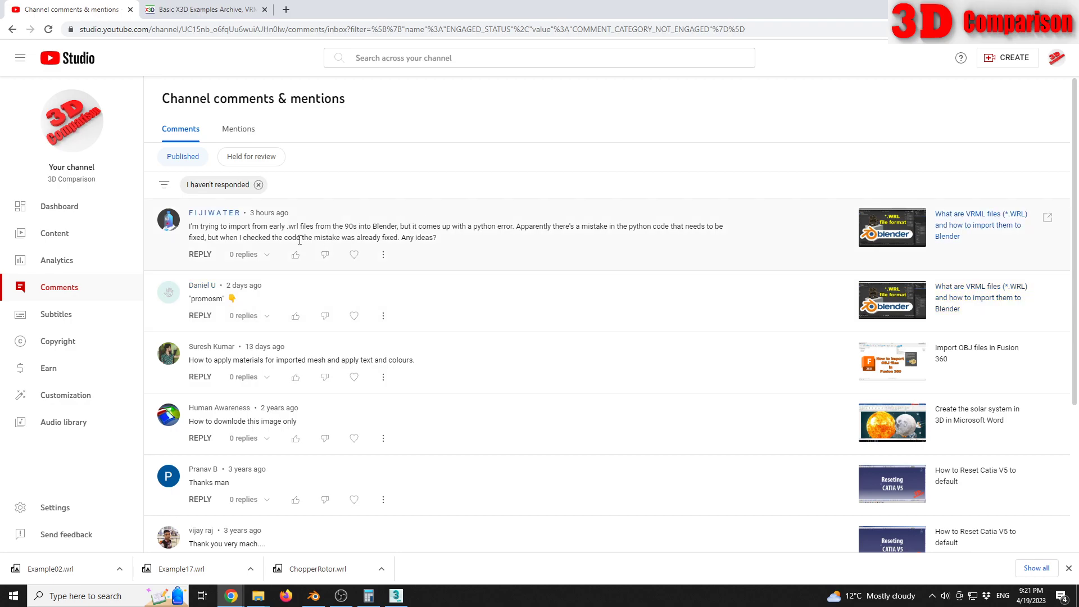
{"action": "left_click_drag", "start_coordinate": [299, 239], "coordinate": [394, 240]}
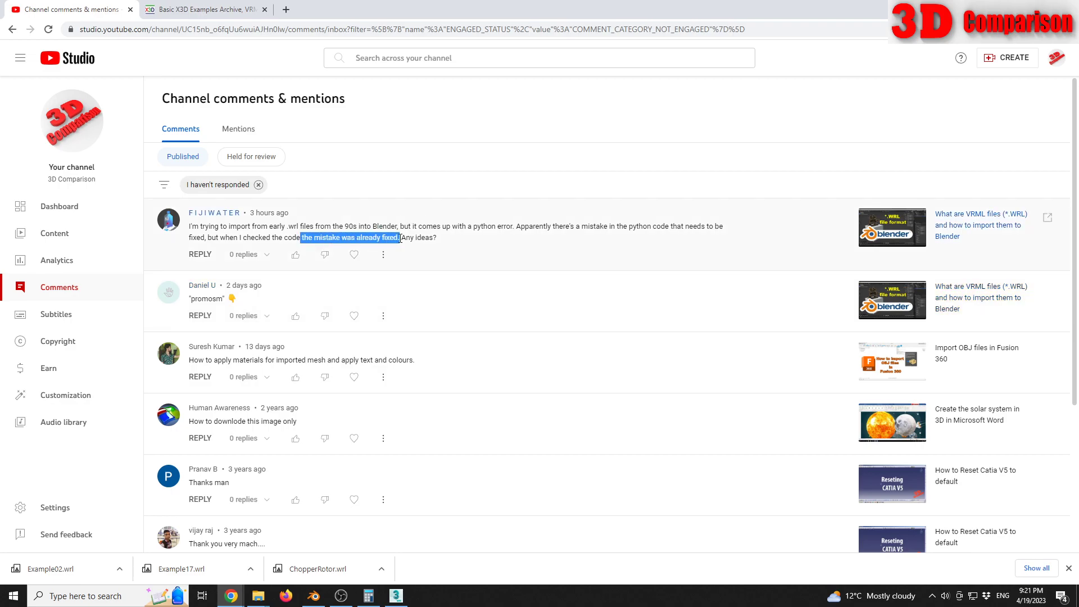